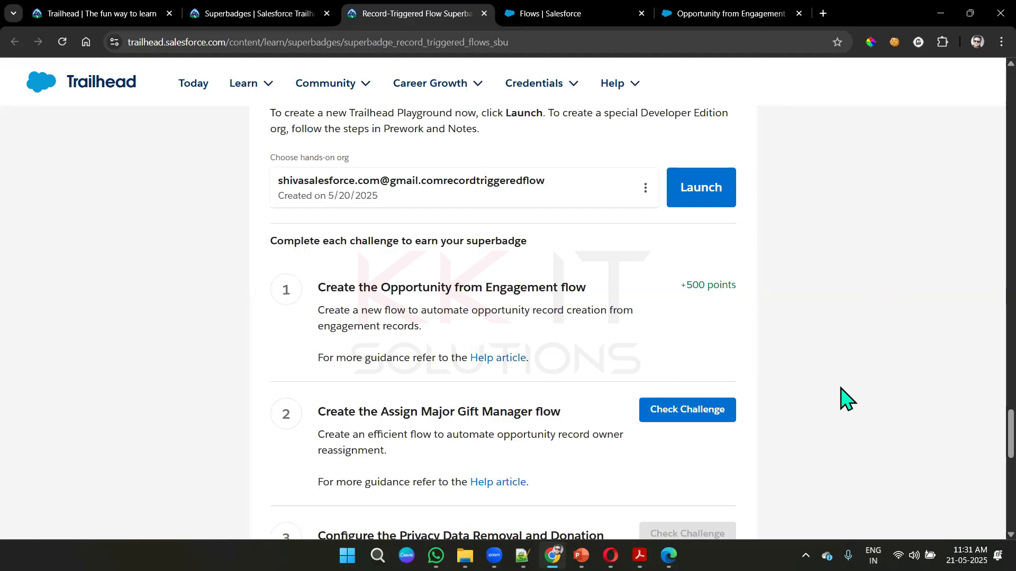
# - Review the Assign Major Gift Manager requirements, and create a new record-triggered flow from scratch in the Salesforce org
pyautogui.scroll(15, 846, 400)
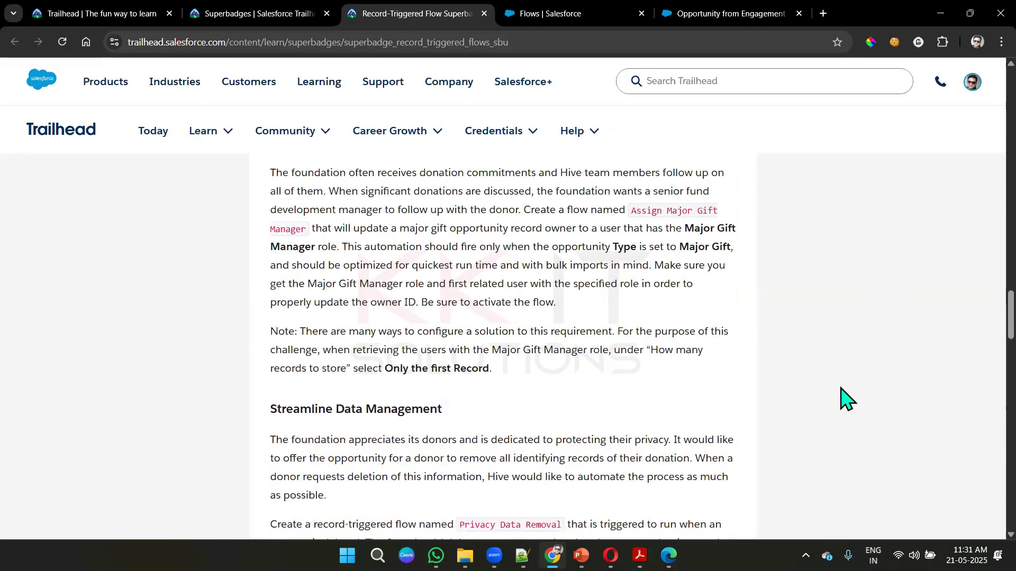
pyautogui.scroll(-7, 846, 400)
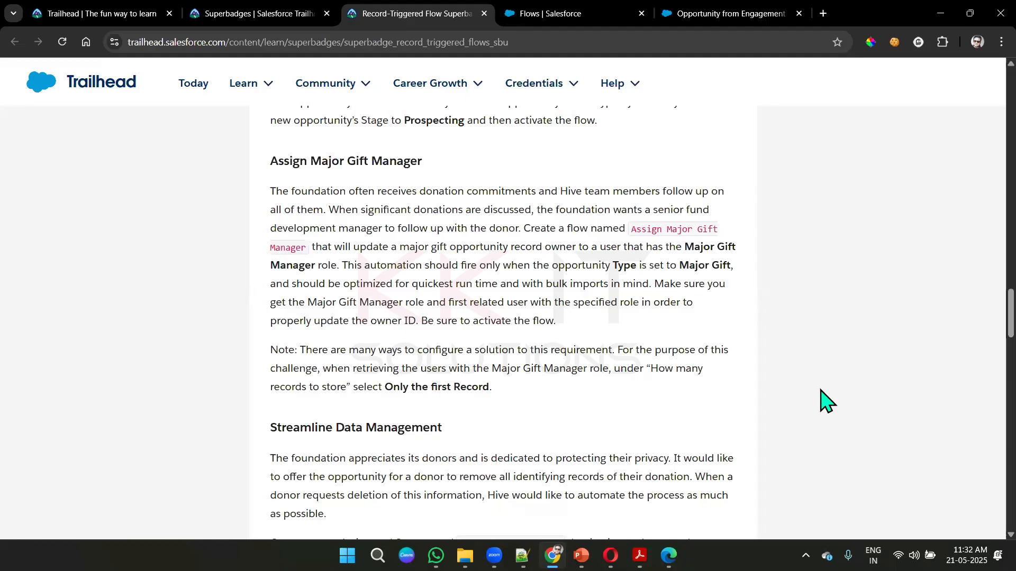
pyautogui.click(714, 13)
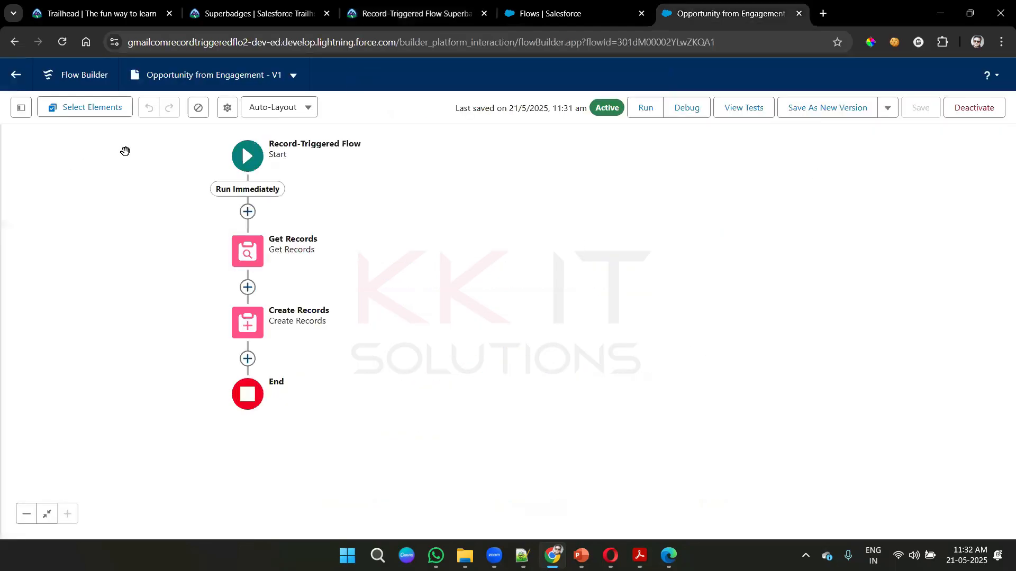
pyautogui.click(15, 76)
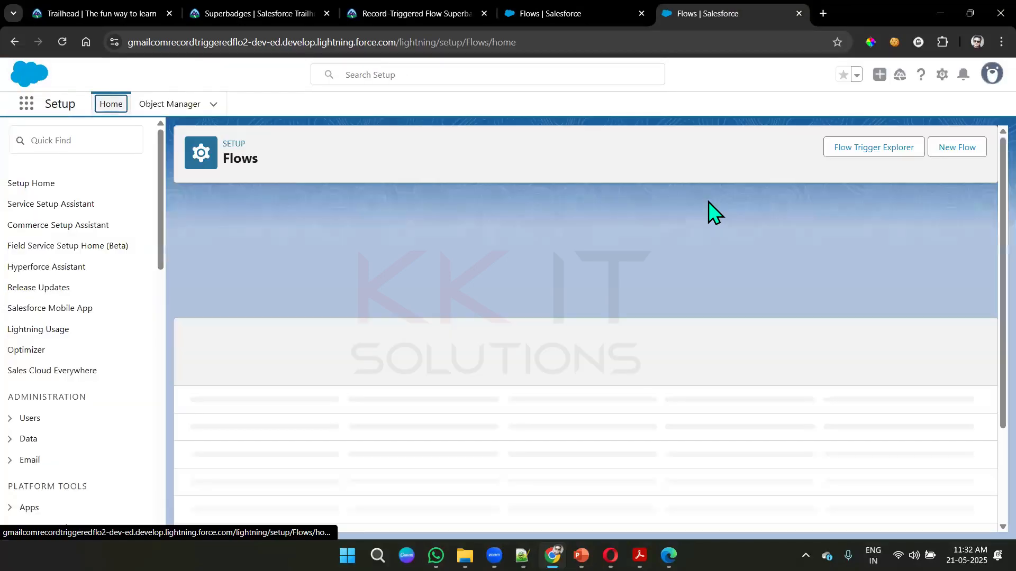
pyautogui.click(943, 152)
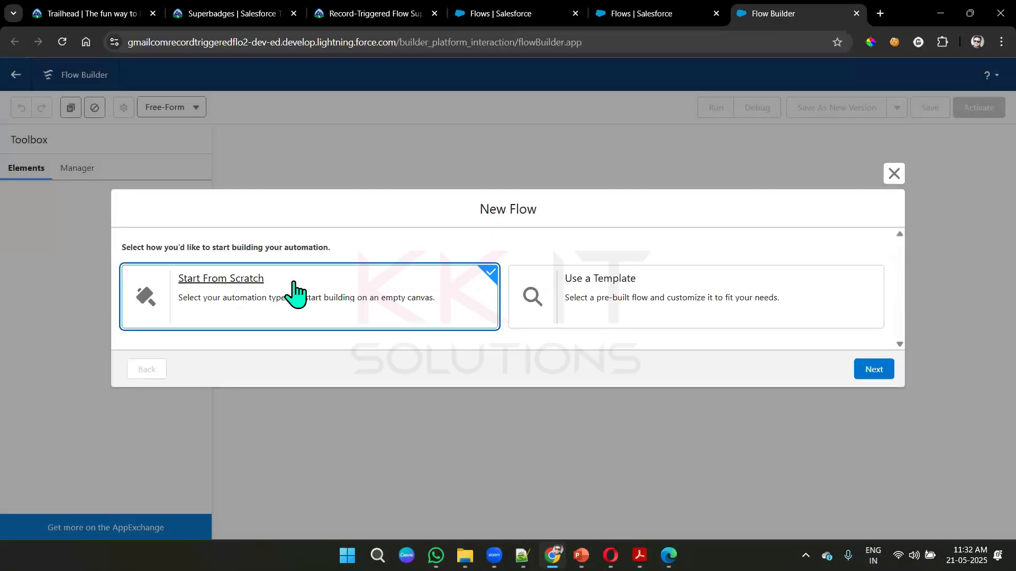
pyautogui.click(858, 371)
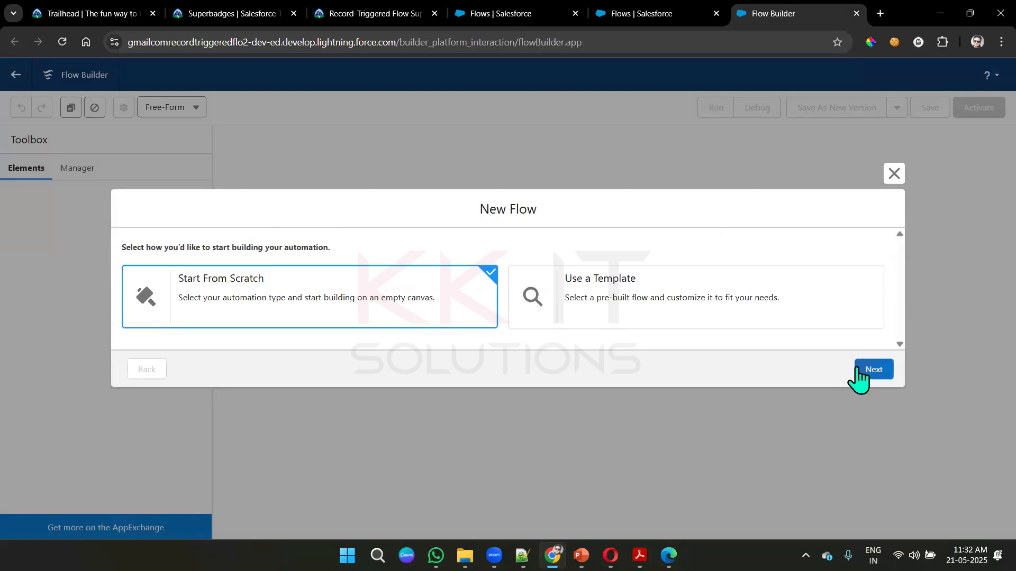
pyautogui.click(661, 200)
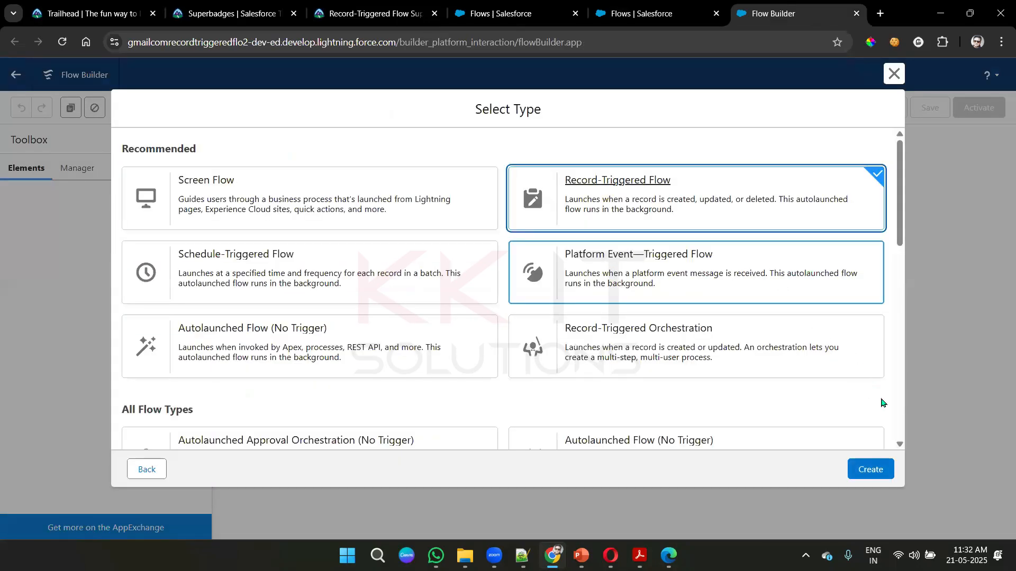
pyautogui.click(883, 468)
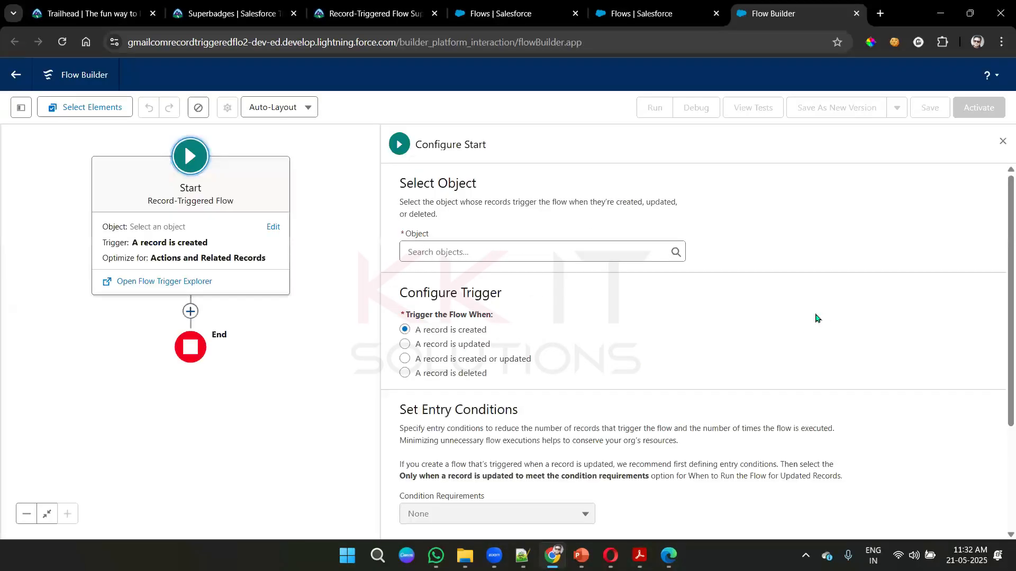
# - Set the flow's triggering object to Opportunity and trigger it when a record is created or updated
pyautogui.click(450, 251)
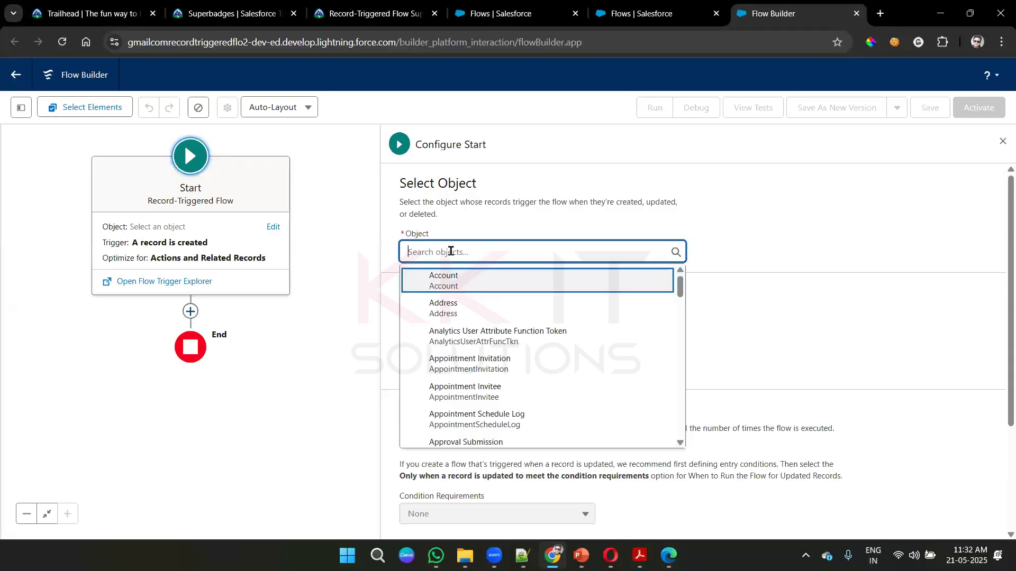
pyautogui.write('opp')
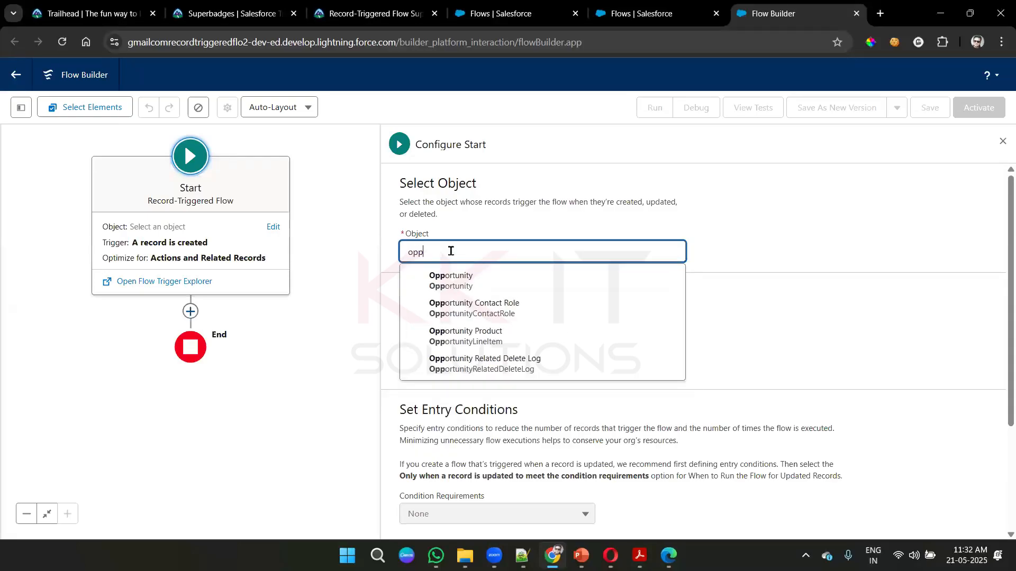
pyautogui.click(450, 281)
pyautogui.click(511, 359)
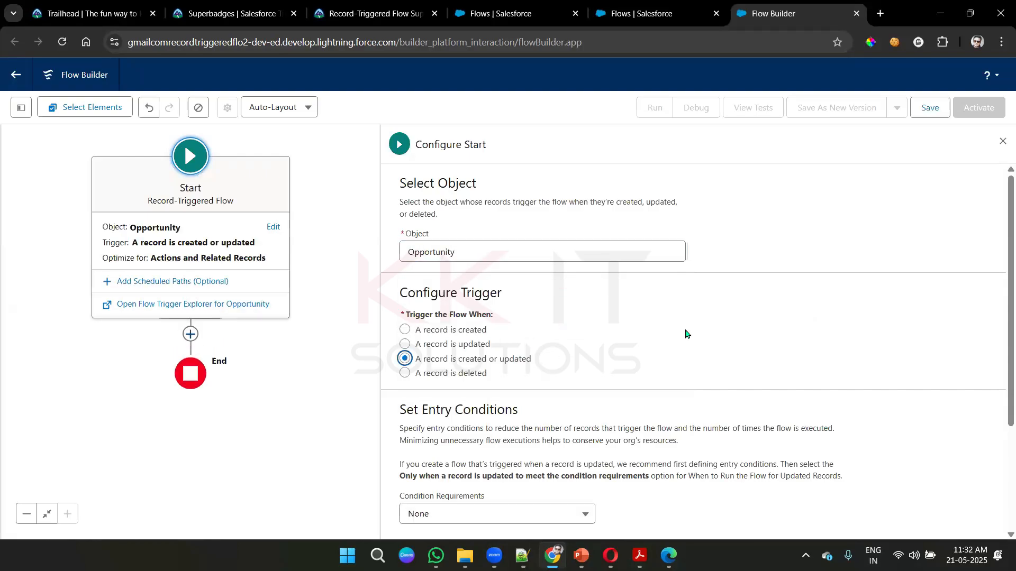
# - Require all entry conditions to be met (AND) and define the condition Opportunity Type Equals Major Gift
pyautogui.scroll(-3, 686, 301)
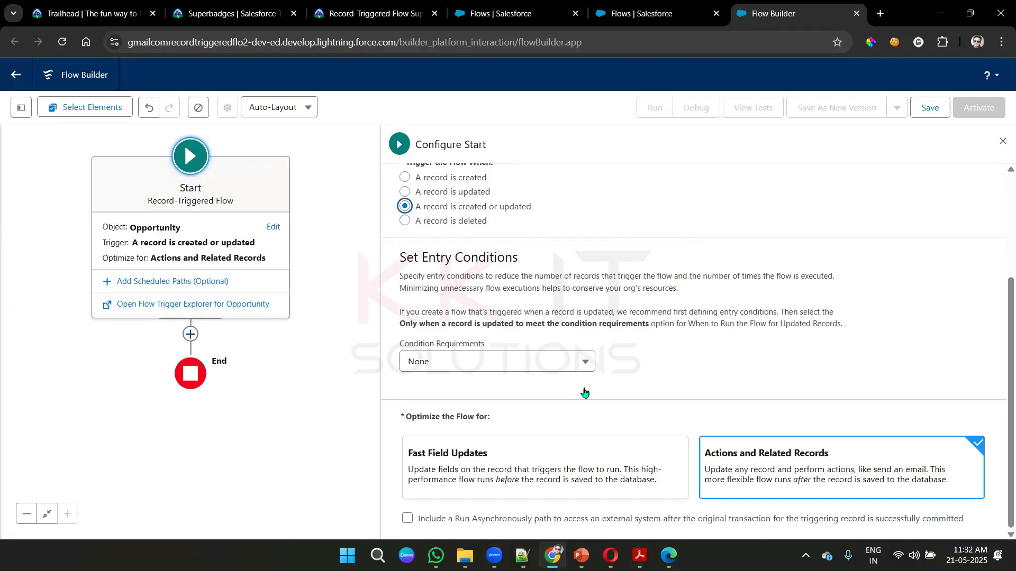
pyautogui.click(582, 361)
pyautogui.click(524, 268)
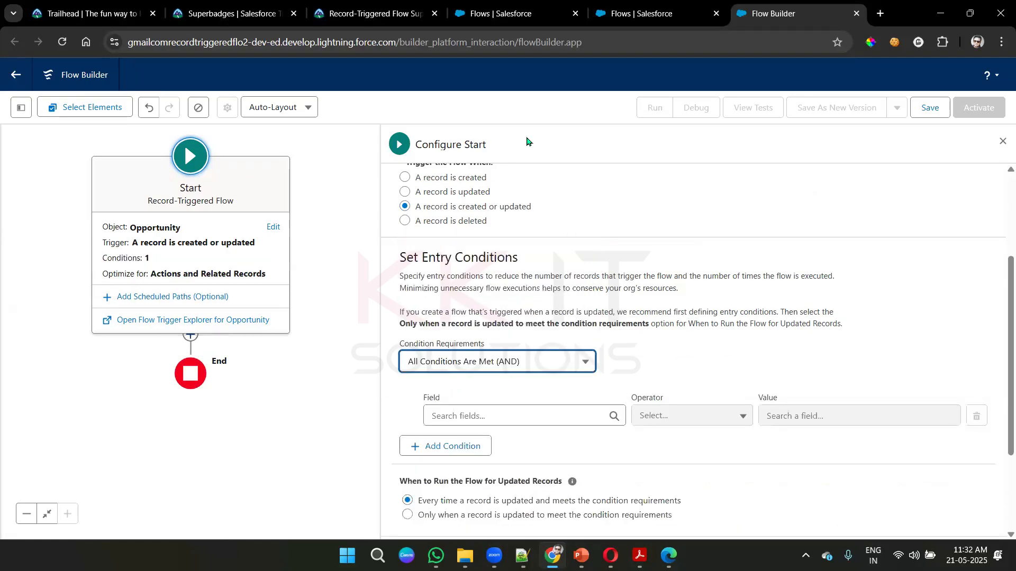
pyautogui.click(497, 11)
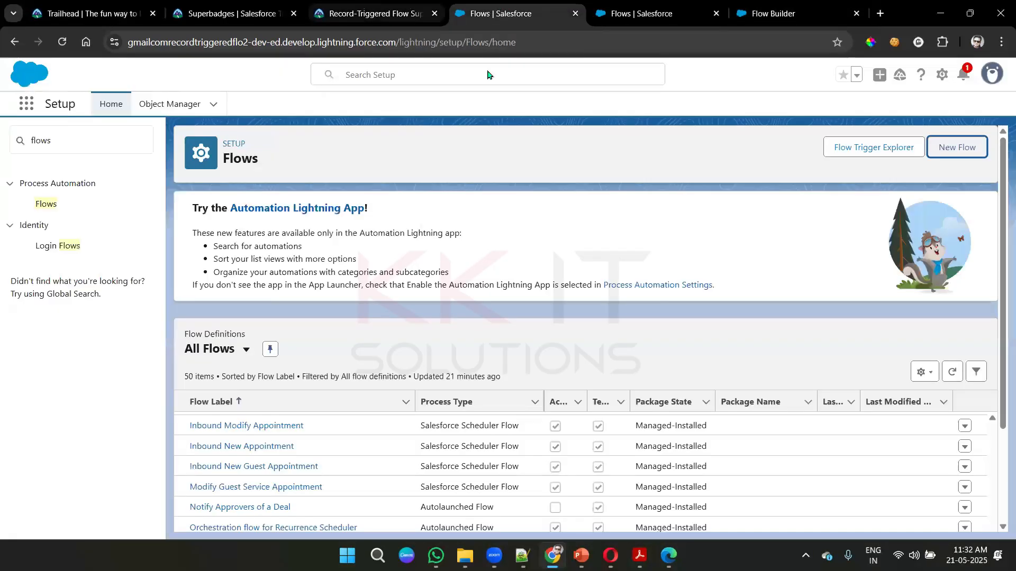
pyautogui.hotkey('ctrl', 'shift', 'Tab')
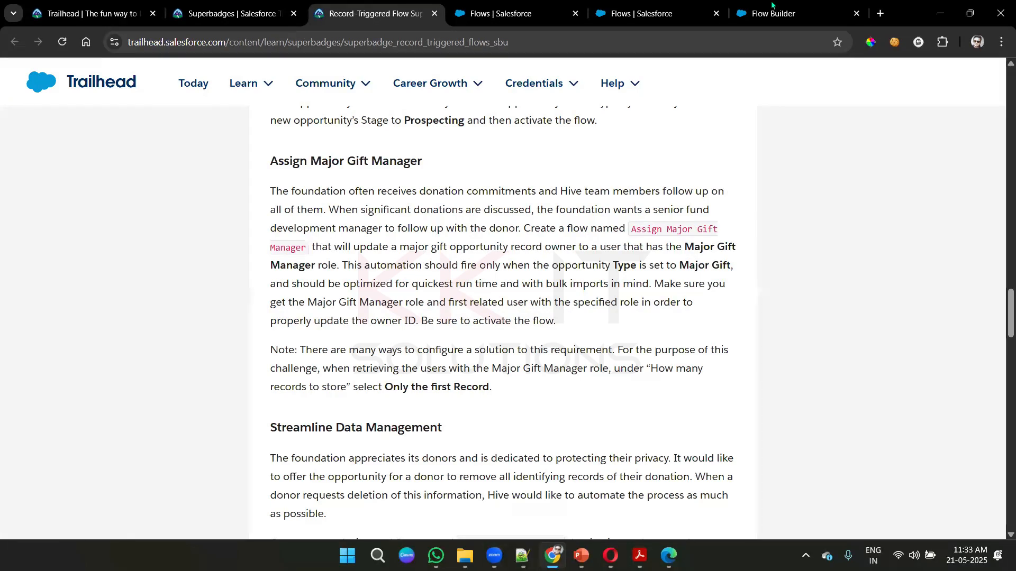
pyautogui.hotkey('ctrl', '9')
pyautogui.scroll(-3, 477, 284)
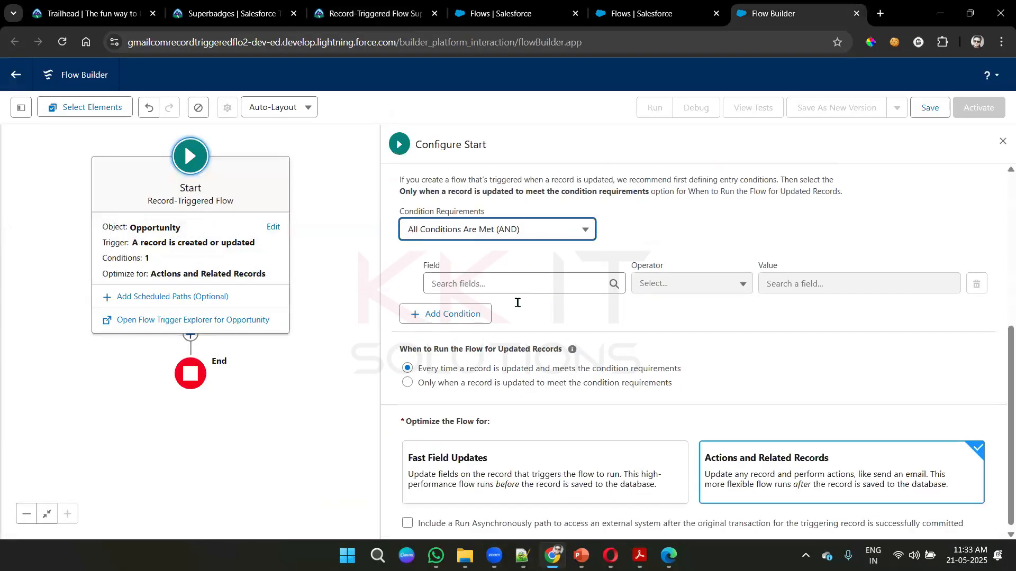
pyautogui.click(478, 284)
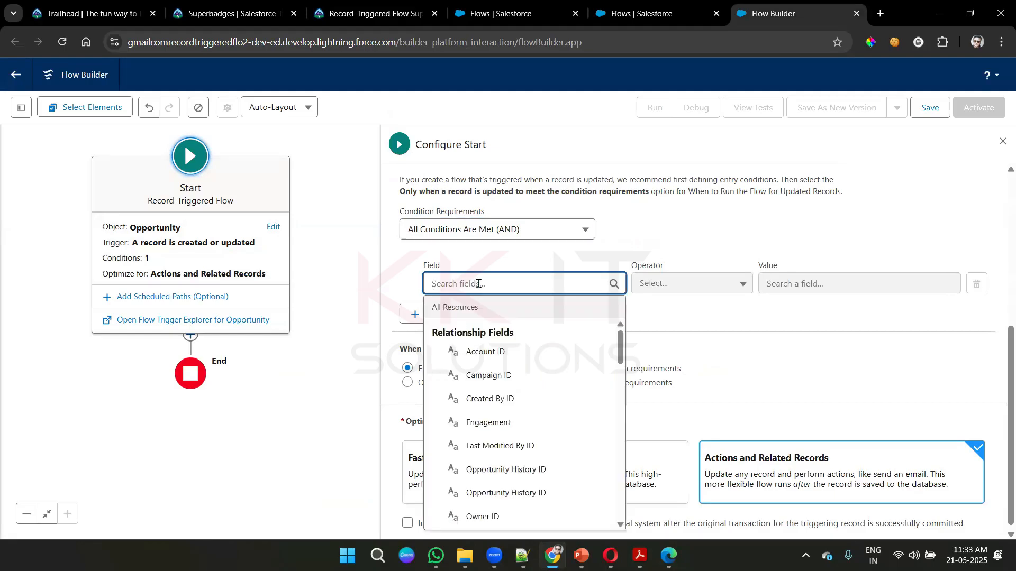
pyautogui.write('Opp')
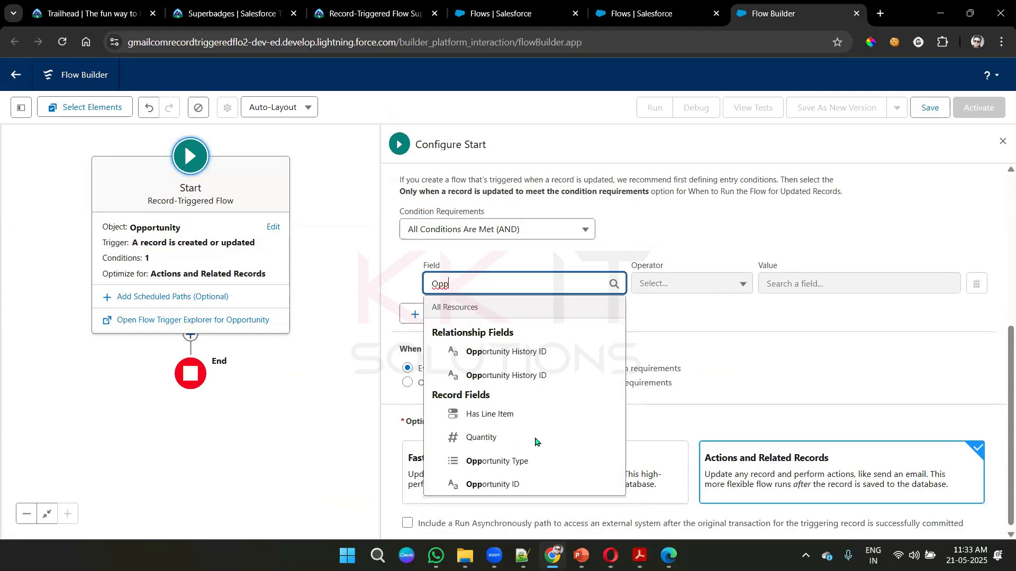
pyautogui.click(534, 461)
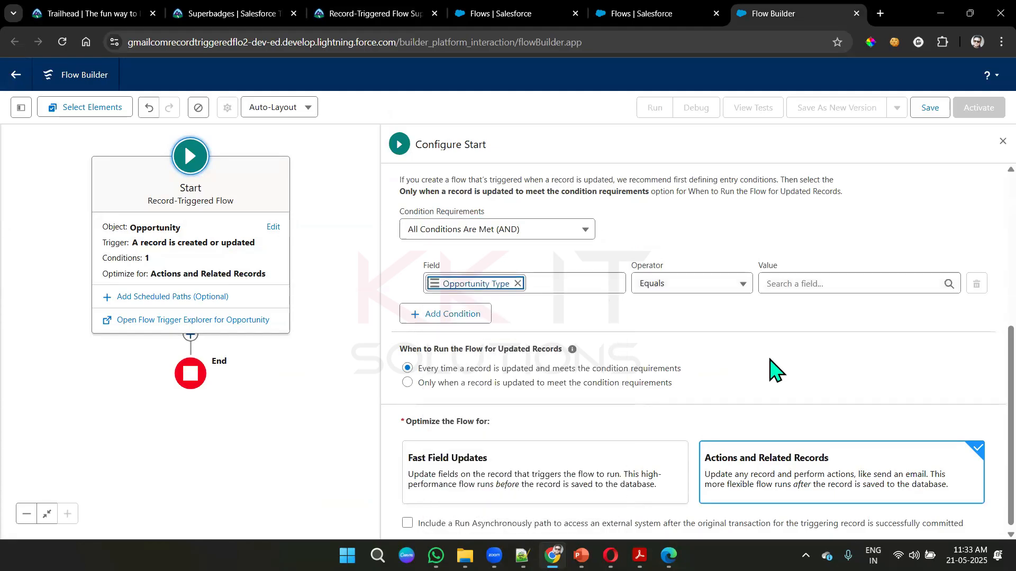
pyautogui.click(776, 293)
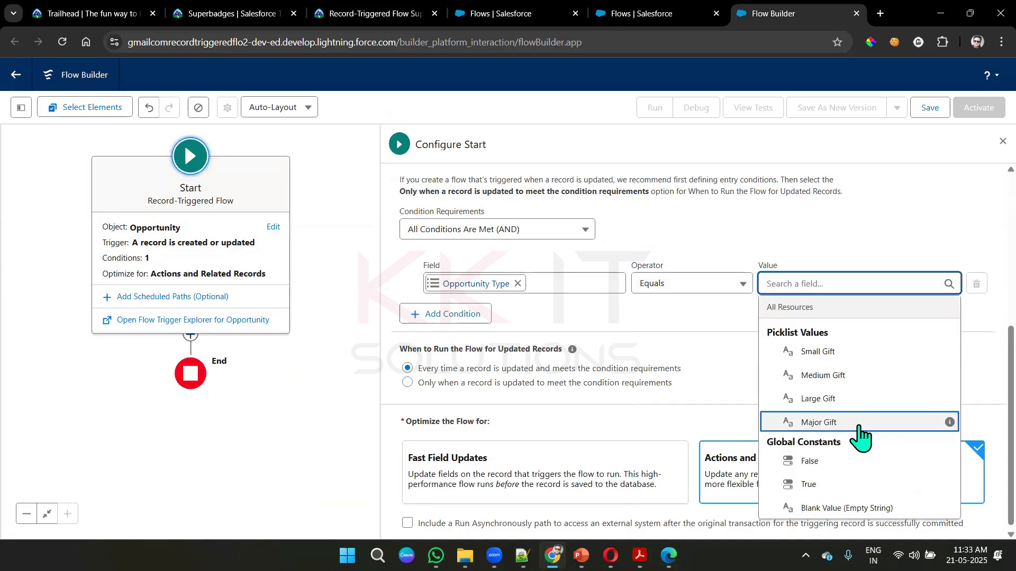
pyautogui.click(862, 423)
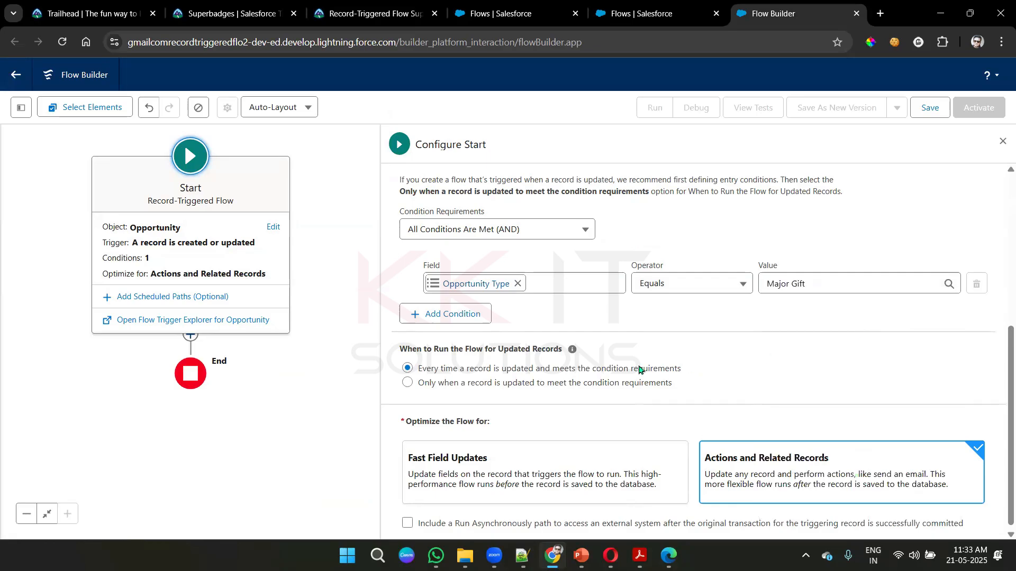
# - Run the flow only when a record is updated to meet the condition requirements, and optimize it for Fast Field Updates
pyautogui.click(500, 383)
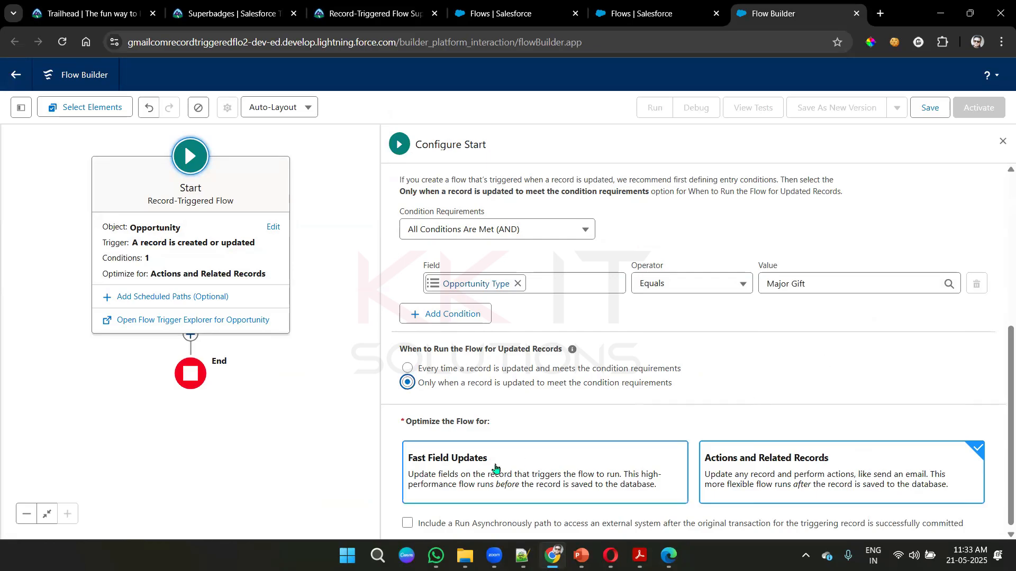
pyautogui.click(496, 467)
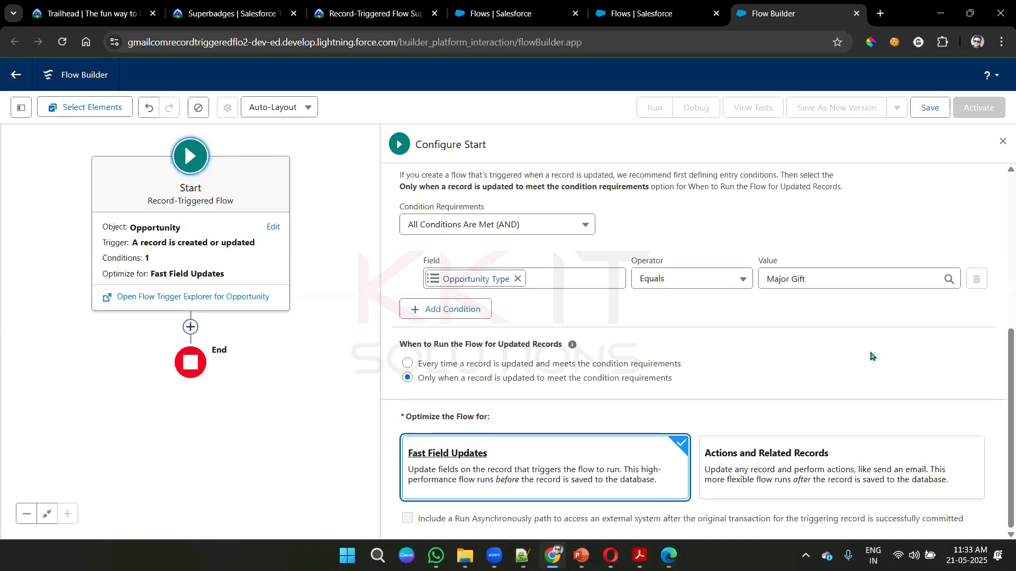
pyautogui.scroll(4, 919, 306)
pyautogui.click(1003, 143)
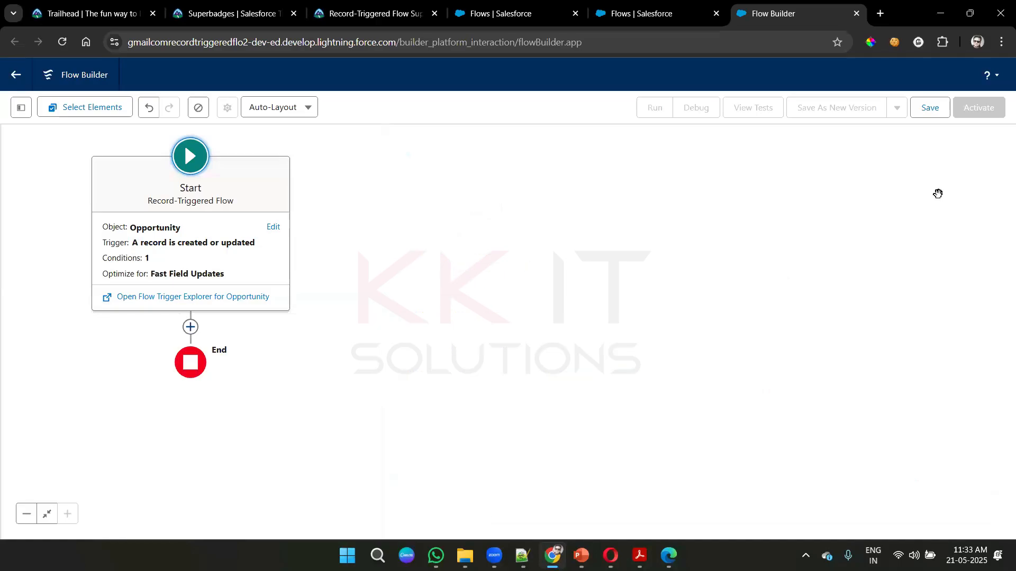
# - Check the role and user retrieval requirement on the Trailhead page, and add a Get Records element after the flow's start
pyautogui.click(370, 12)
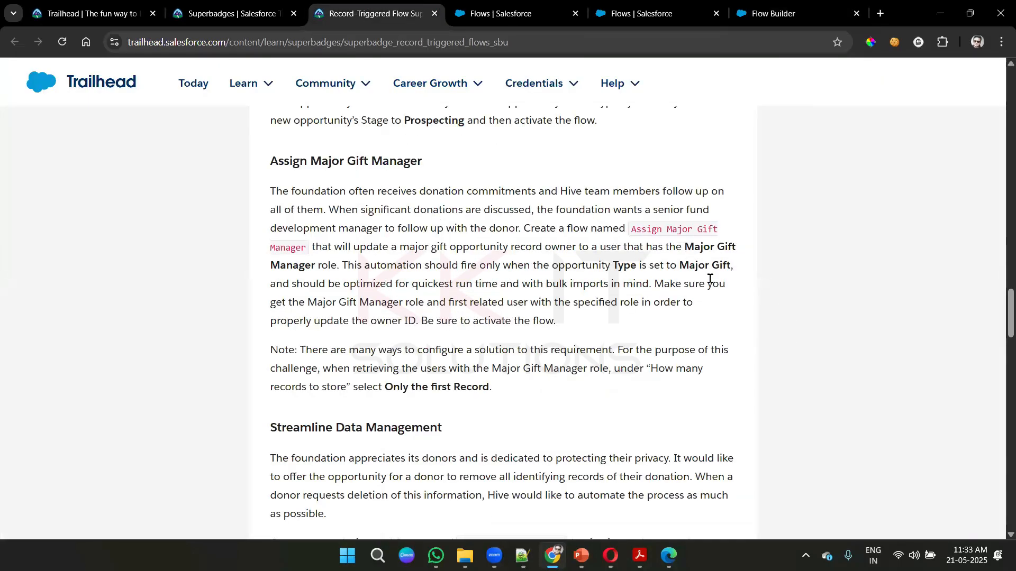
pyautogui.moveTo(417, 301); pyautogui.dragTo(530, 301)
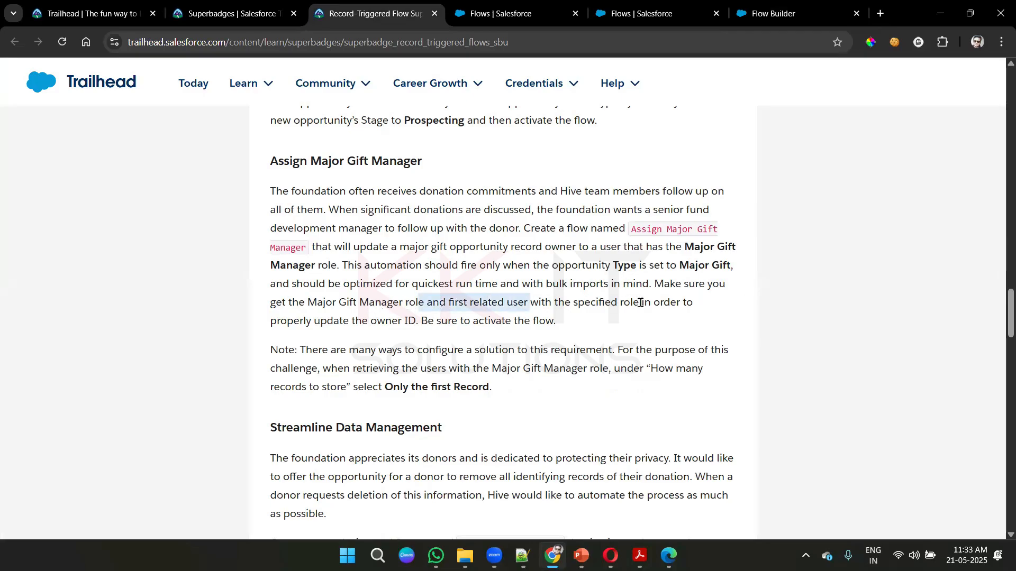
pyautogui.click(596, 319)
pyautogui.click(793, 14)
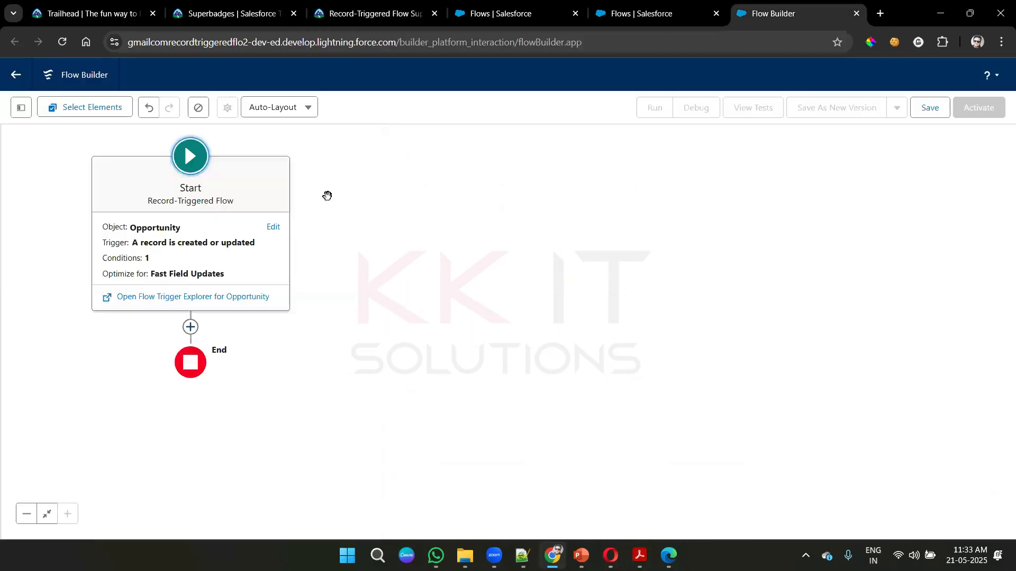
pyautogui.click(194, 332)
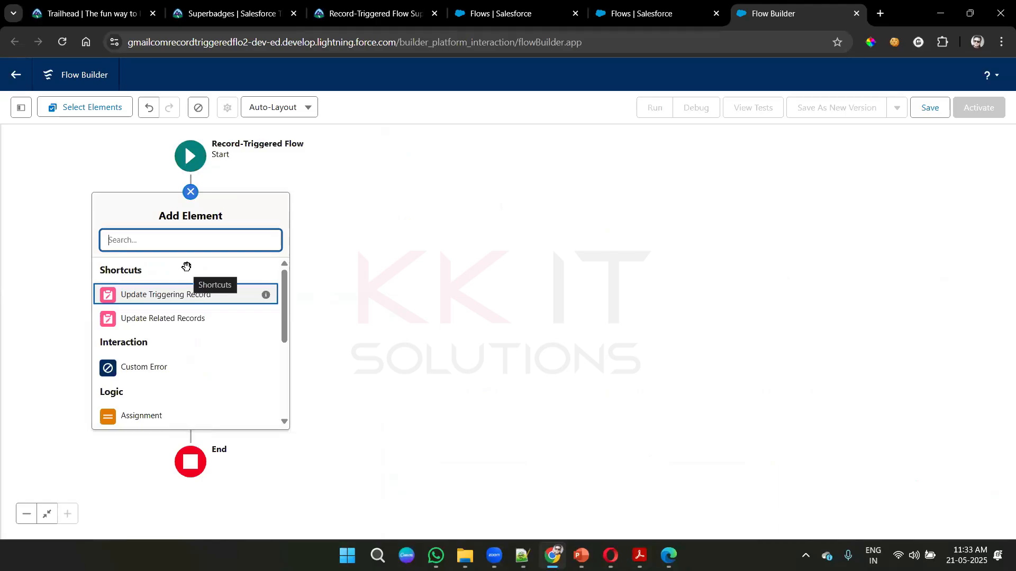
pyautogui.write('get')
pyautogui.click(188, 271)
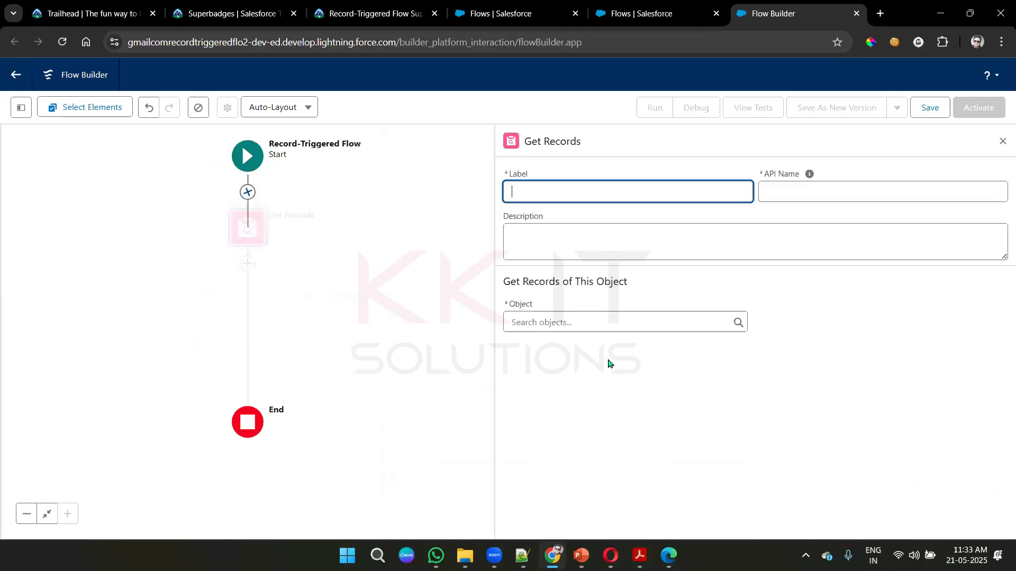
# - Label the Get Records element Role User and set the object it retrieves to Role
pyautogui.write('Rem')
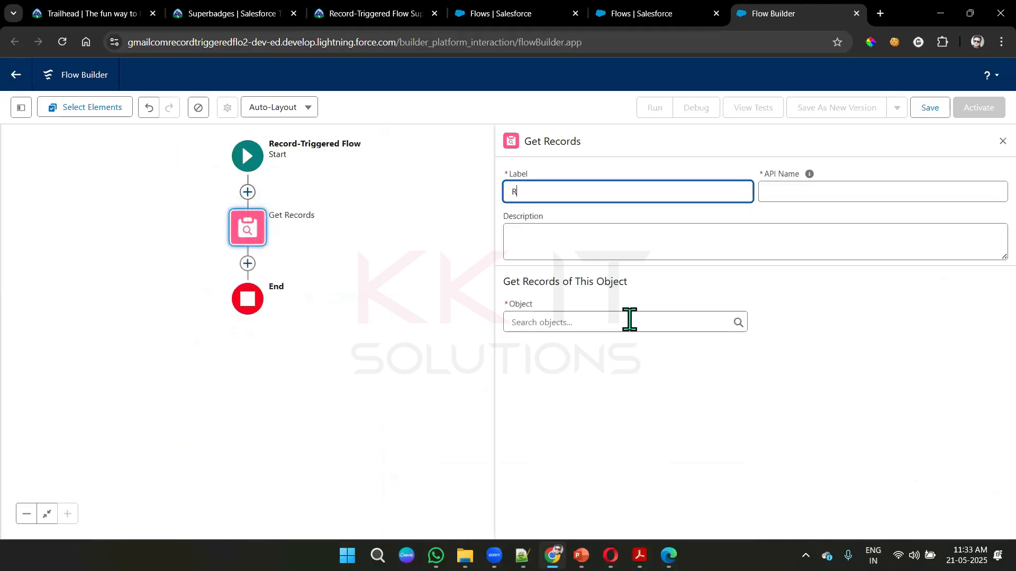
pyautogui.press('BackSpace')
pyautogui.press('BackSpace')
pyautogui.write('ole User')
pyautogui.press('Tab')
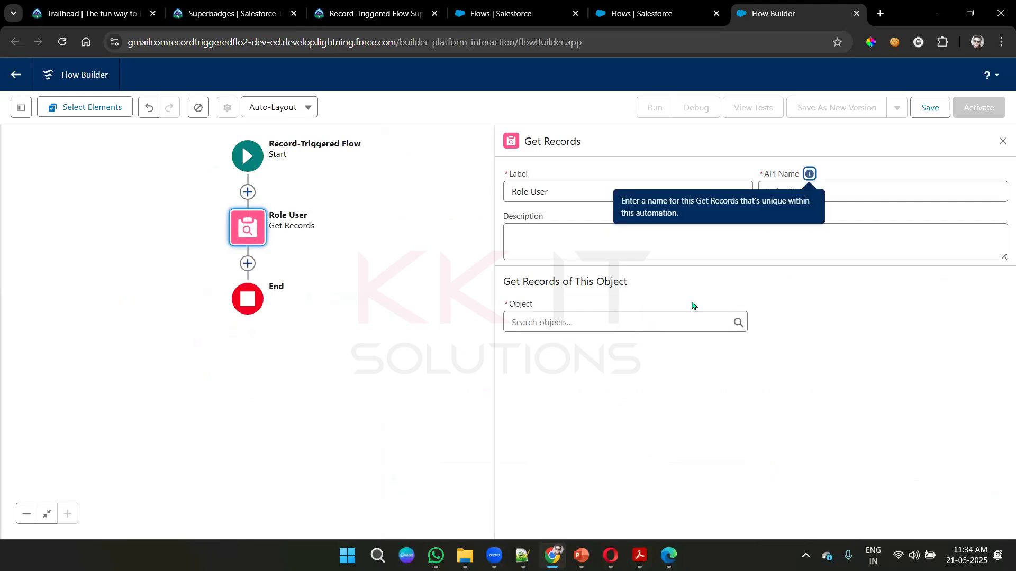
pyautogui.click(598, 316)
pyautogui.write('role')
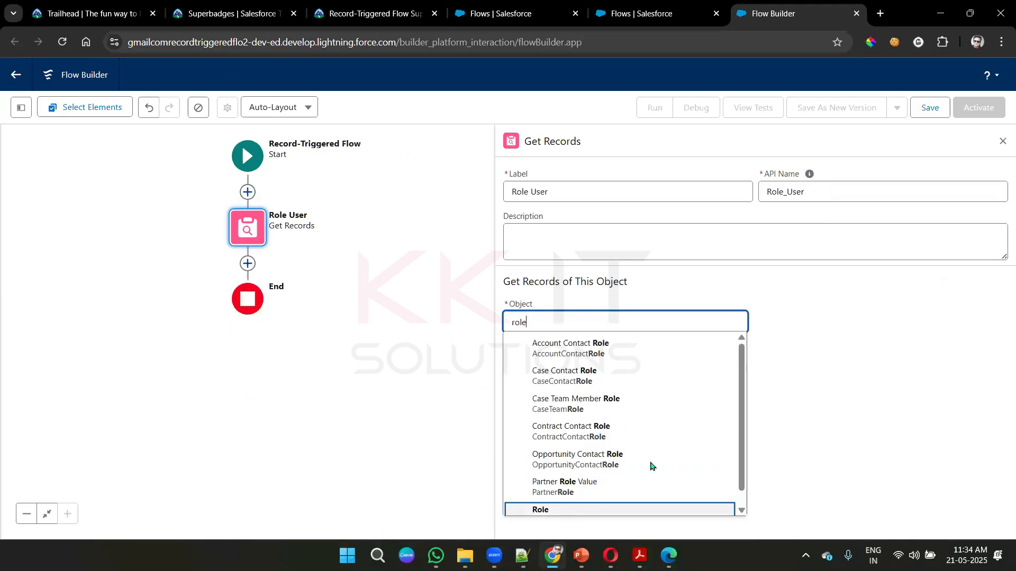
pyautogui.press('Return')
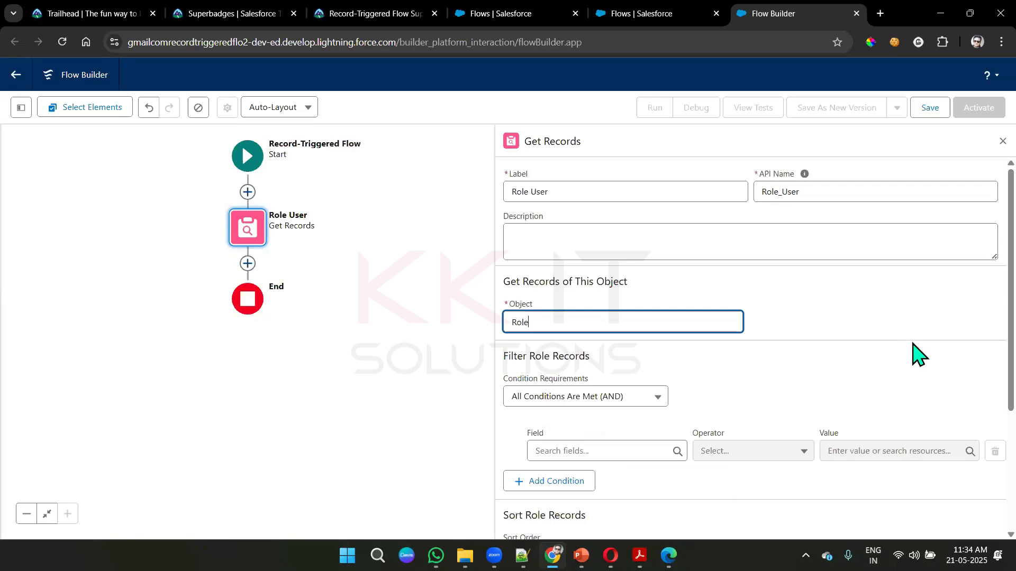
# - Define the Role filter condition on the DeveloperName field with the Equals operator
pyautogui.scroll(-1, 918, 353)
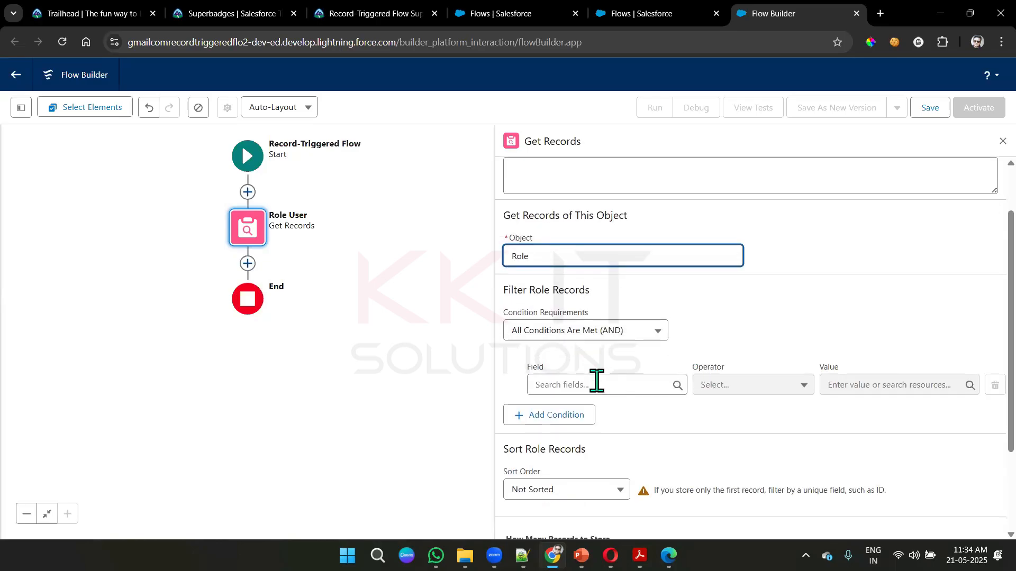
pyautogui.click(596, 384)
pyautogui.write('de')
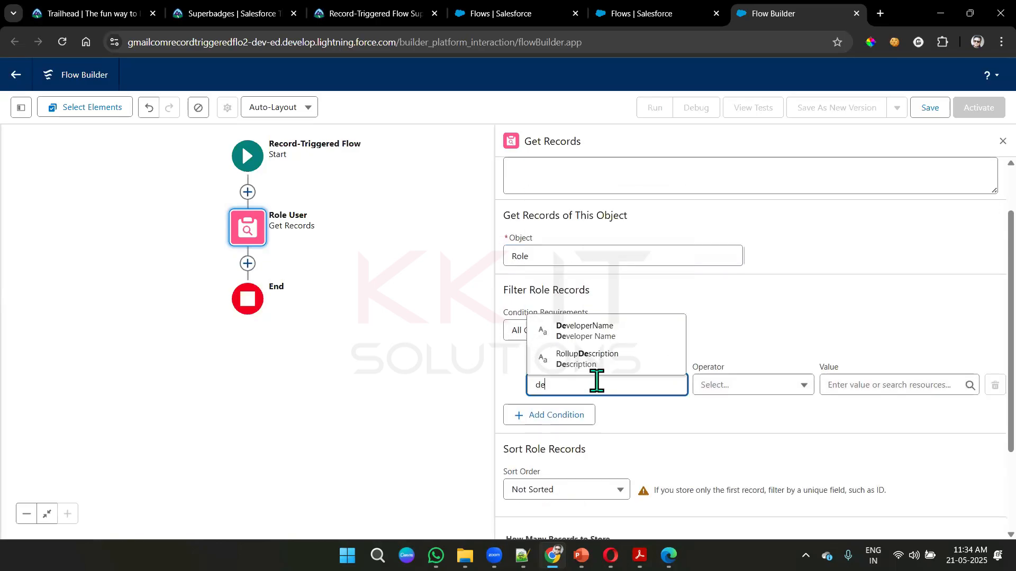
pyautogui.click(645, 331)
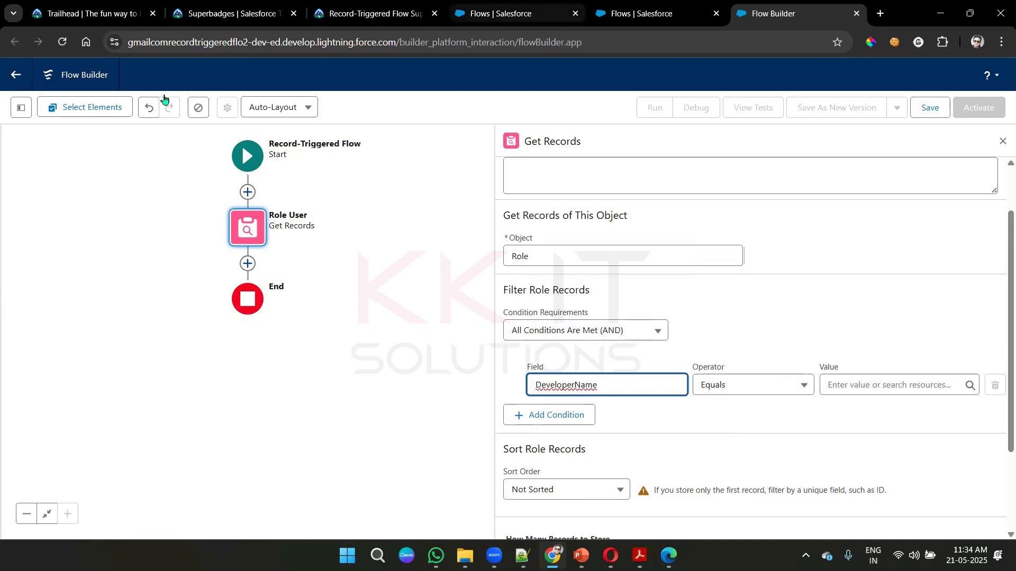
# - Open the Users list in Setup and review the details of the user holding the Major Gift Manager role
pyautogui.hotkey('ctrl', '4')
pyautogui.write('users')
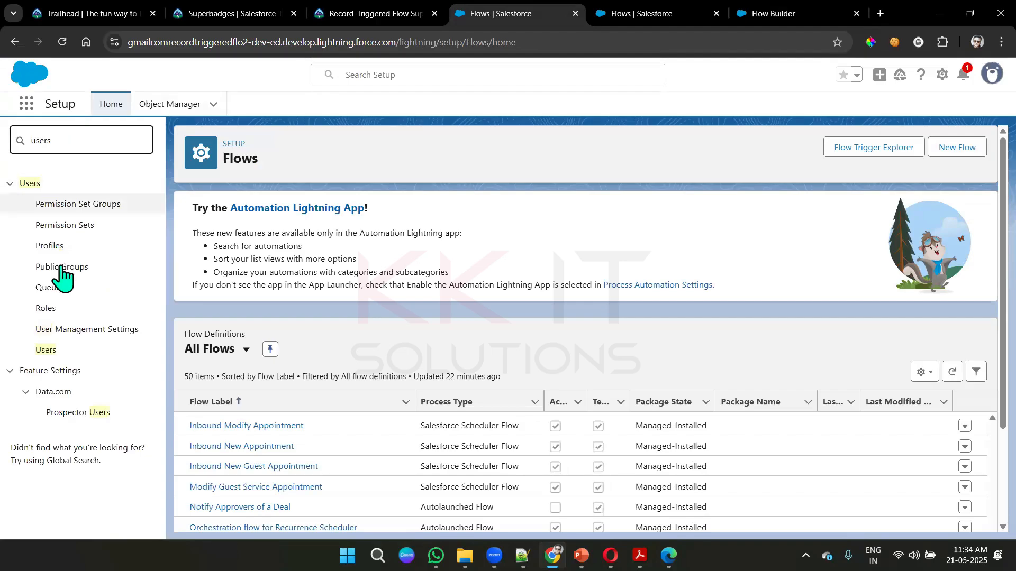
pyautogui.click(45, 350)
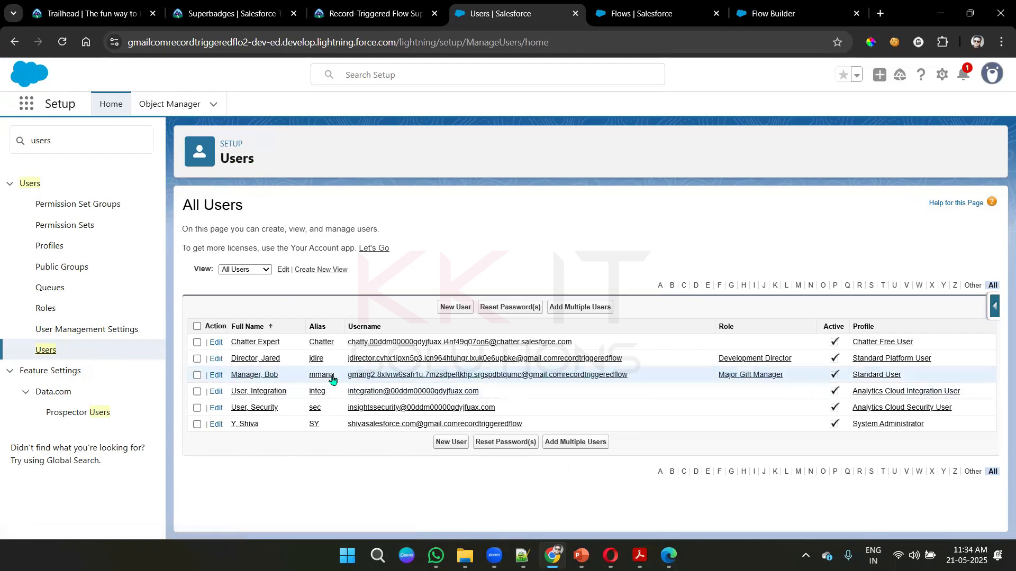
pyautogui.click(243, 377)
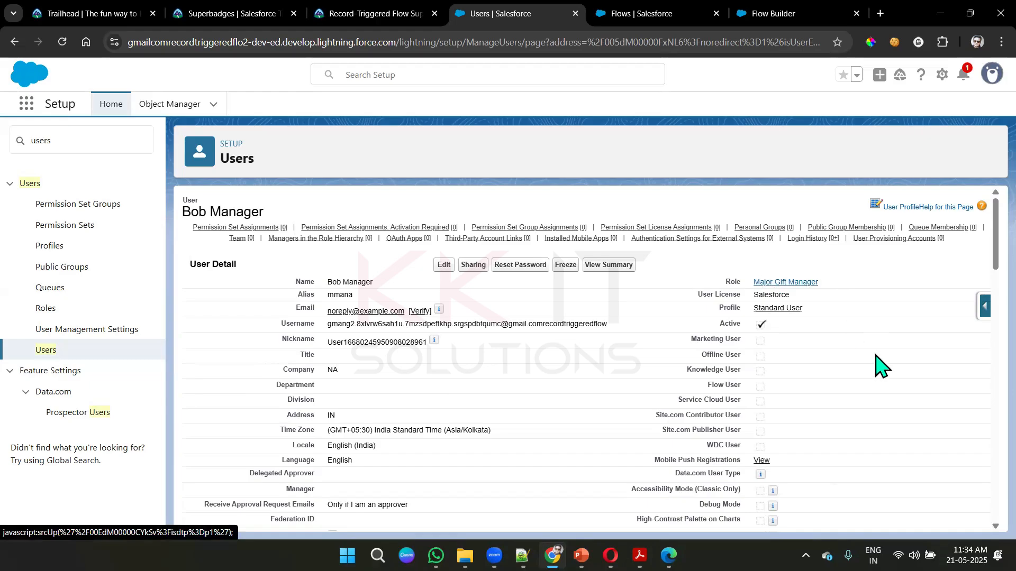
pyautogui.scroll(-3, 878, 365)
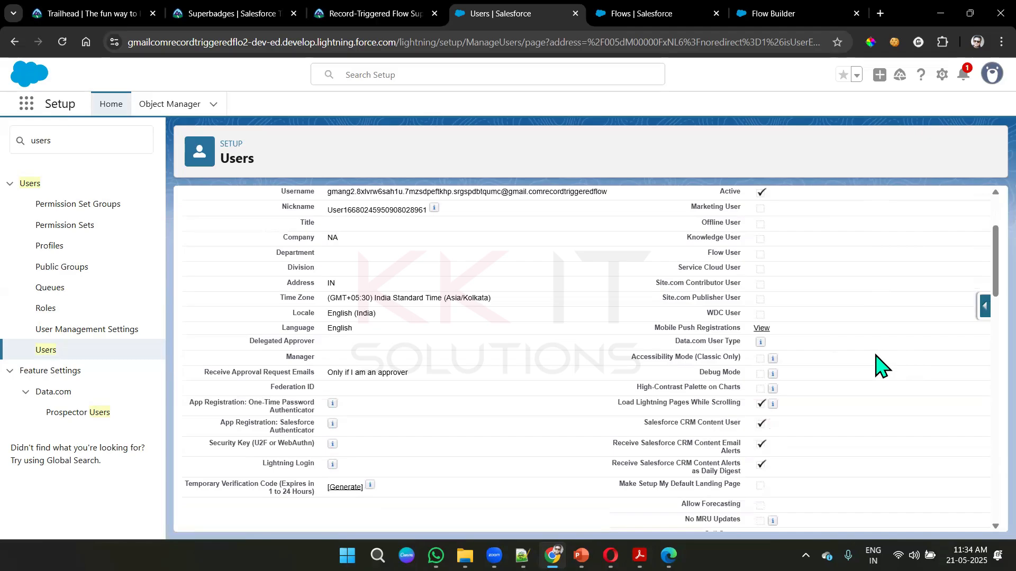
pyautogui.scroll(3, 899, 365)
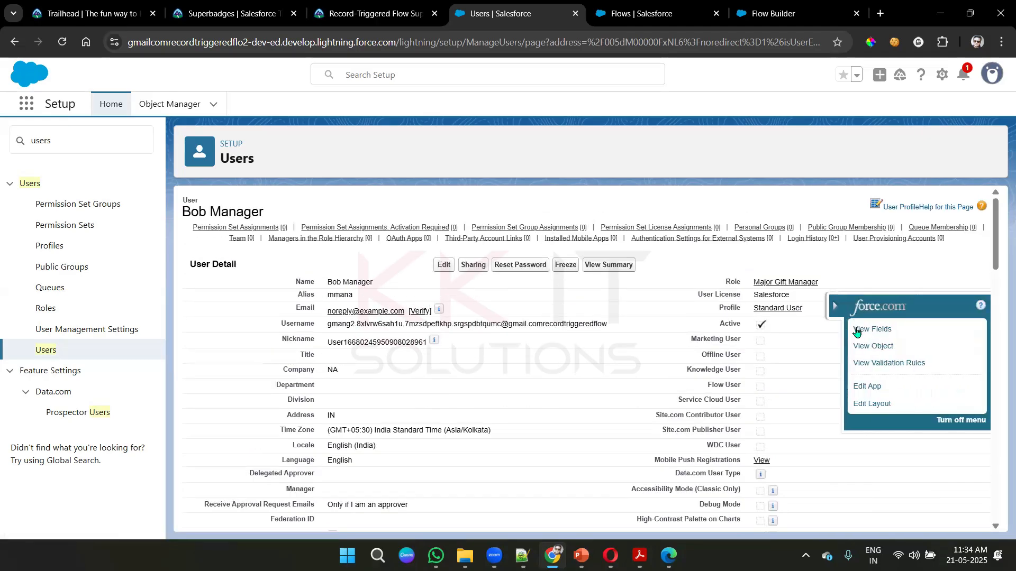
# - Look through the User object's standard fields and their API names, closing the field list when finished
pyautogui.click(874, 337)
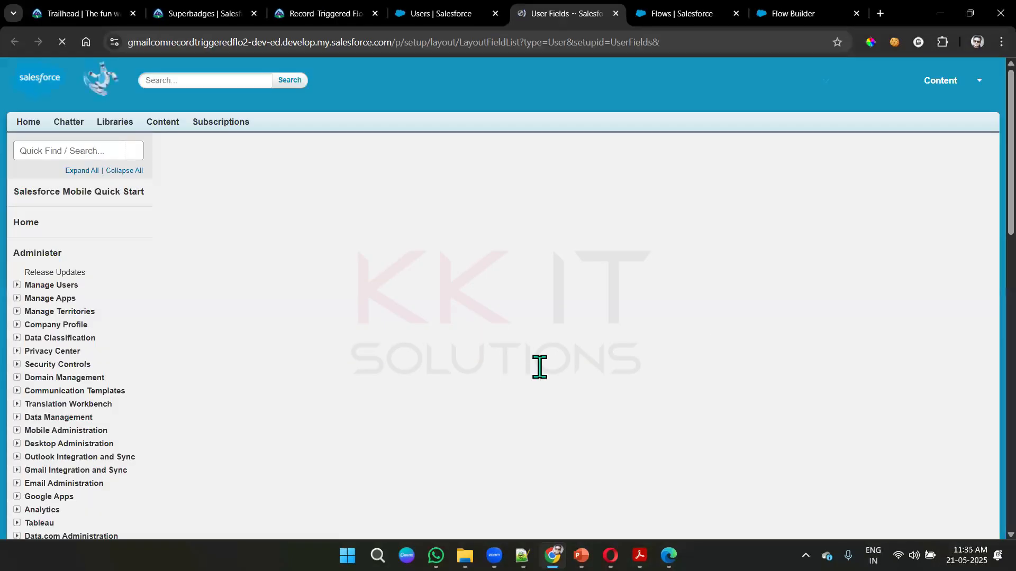
pyautogui.scroll(-5, 386, 363)
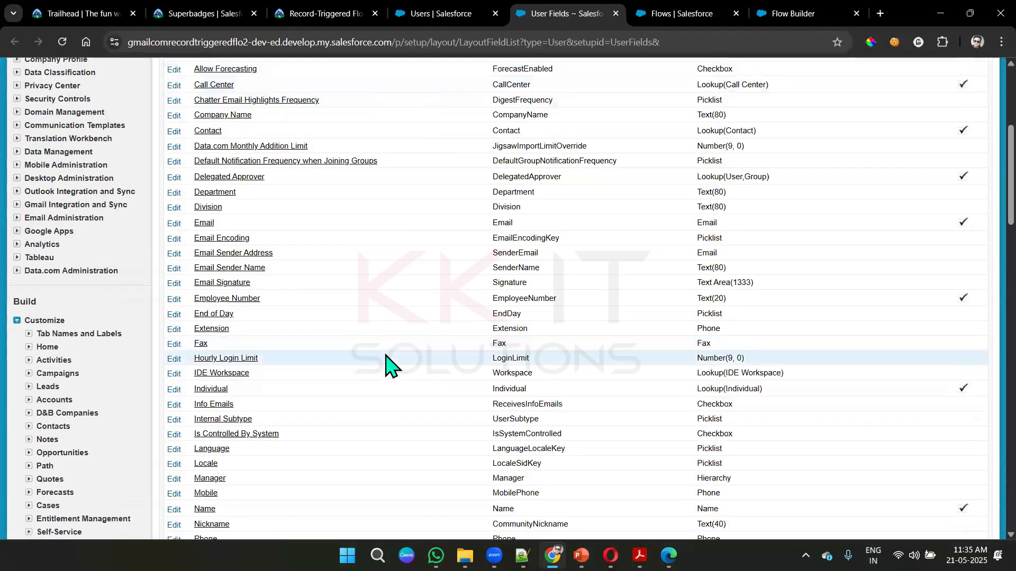
pyautogui.scroll(-9, 386, 363)
pyautogui.scroll(3, 386, 365)
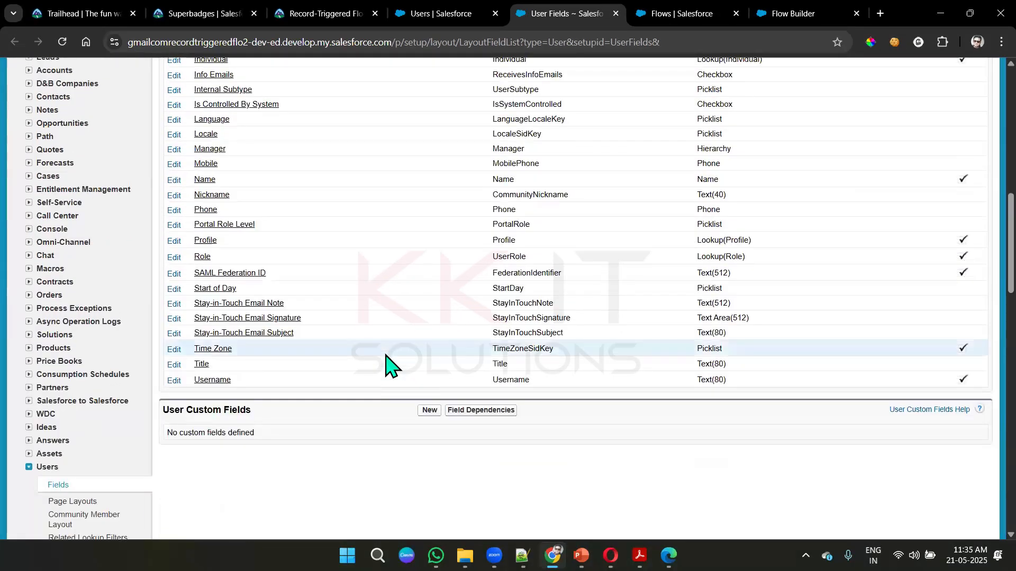
pyautogui.scroll(18, 386, 365)
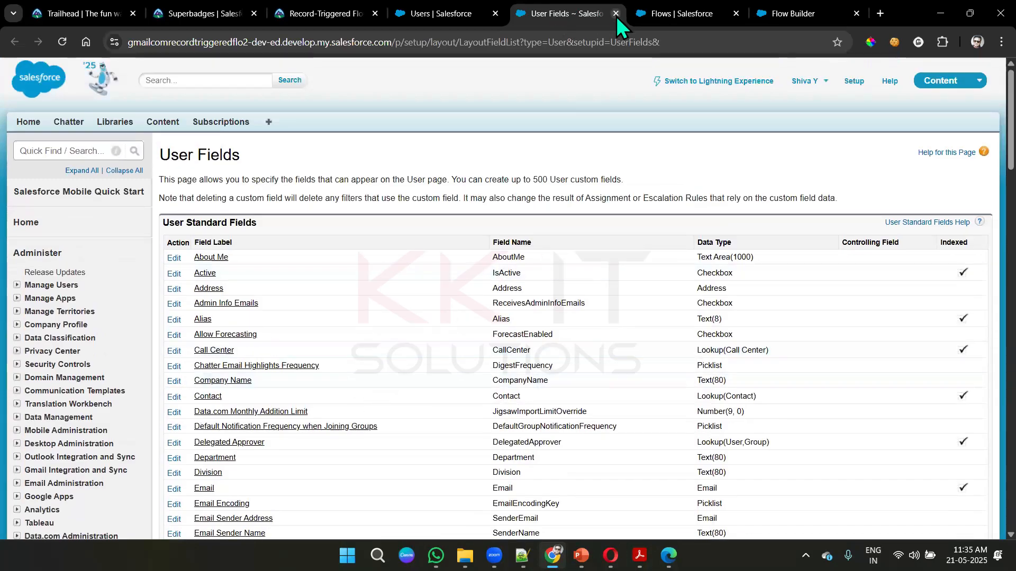
pyautogui.hotkey('ctrl', 'w')
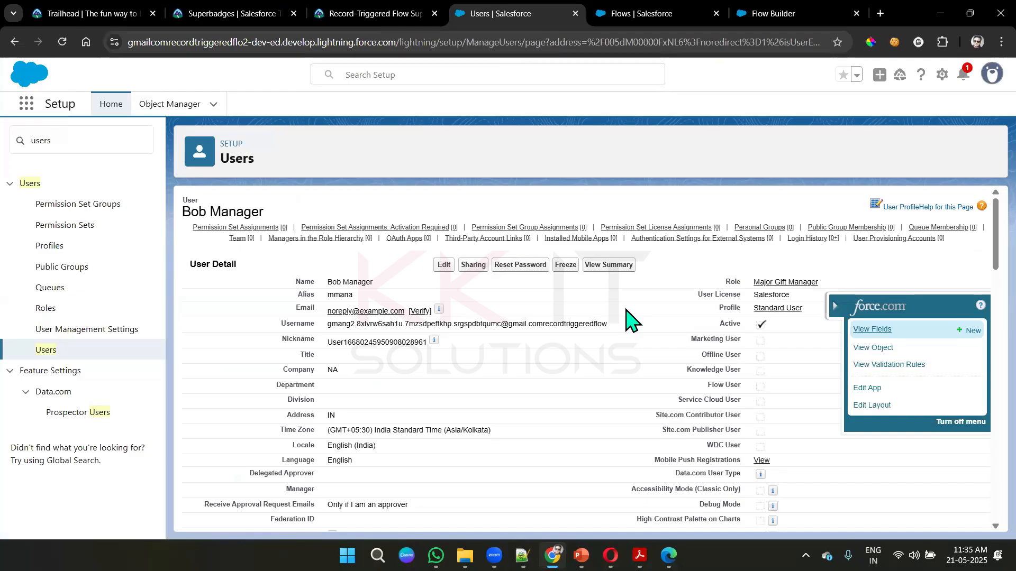
# - Copy the Role Name Major_Gift_Manager from the user's role record and enter it as the DeveloperName condition's value in the flow
pyautogui.click(778, 283)
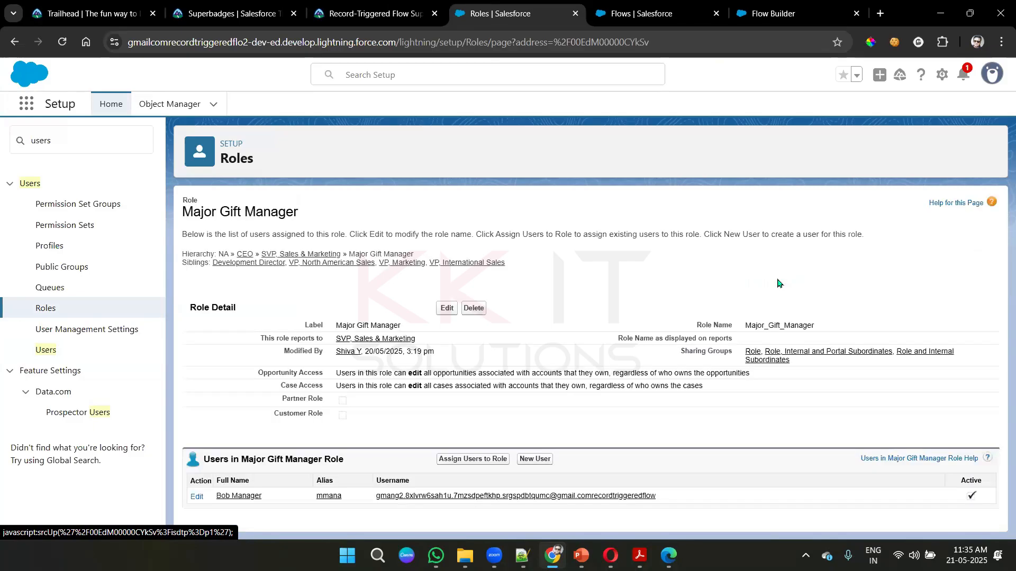
pyautogui.doubleClick(794, 324)
pyautogui.hotkey('ctrl', 'c')
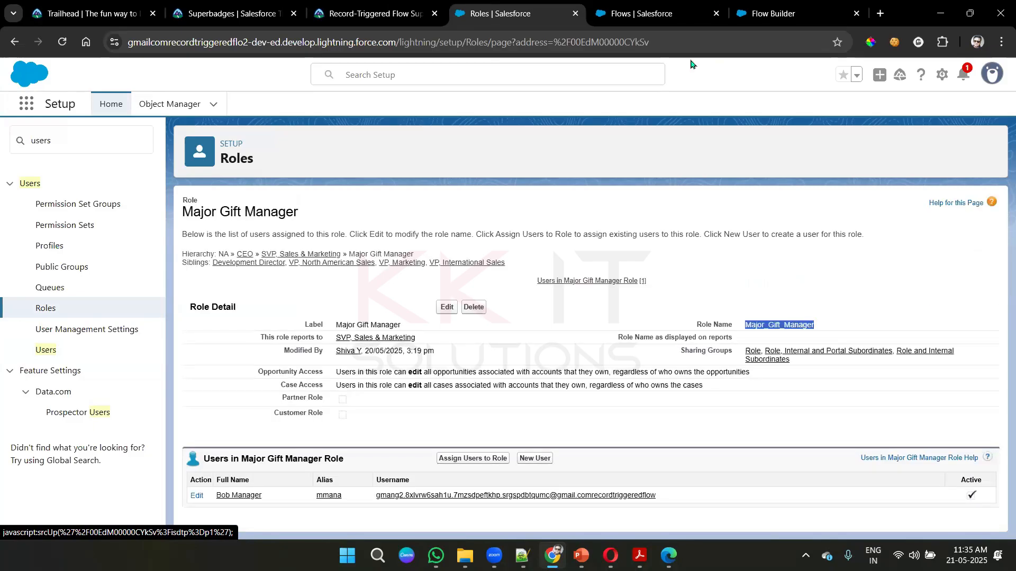
pyautogui.click(783, 13)
pyautogui.click(864, 384)
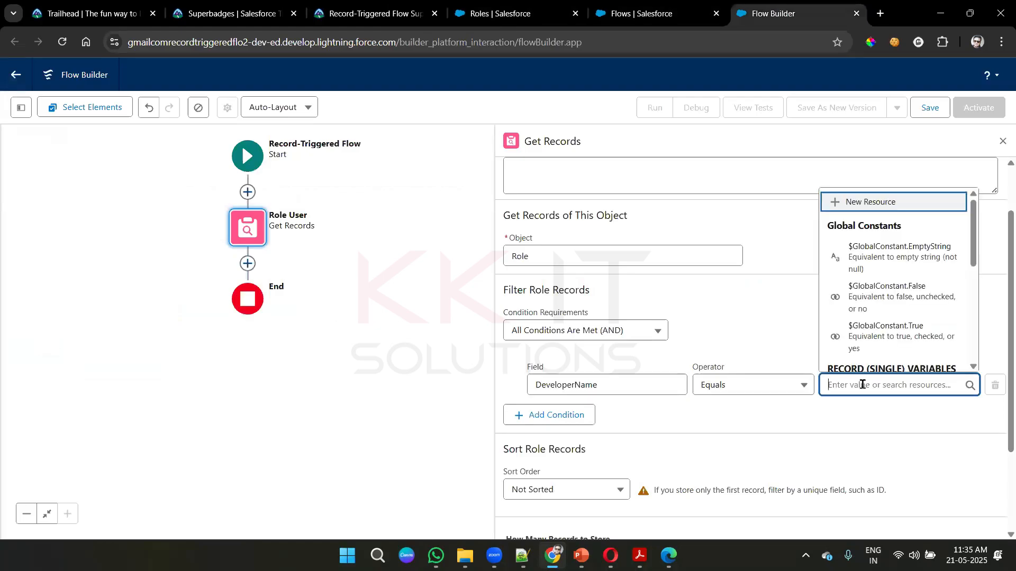
pyautogui.hotkey('ctrl', 'v')
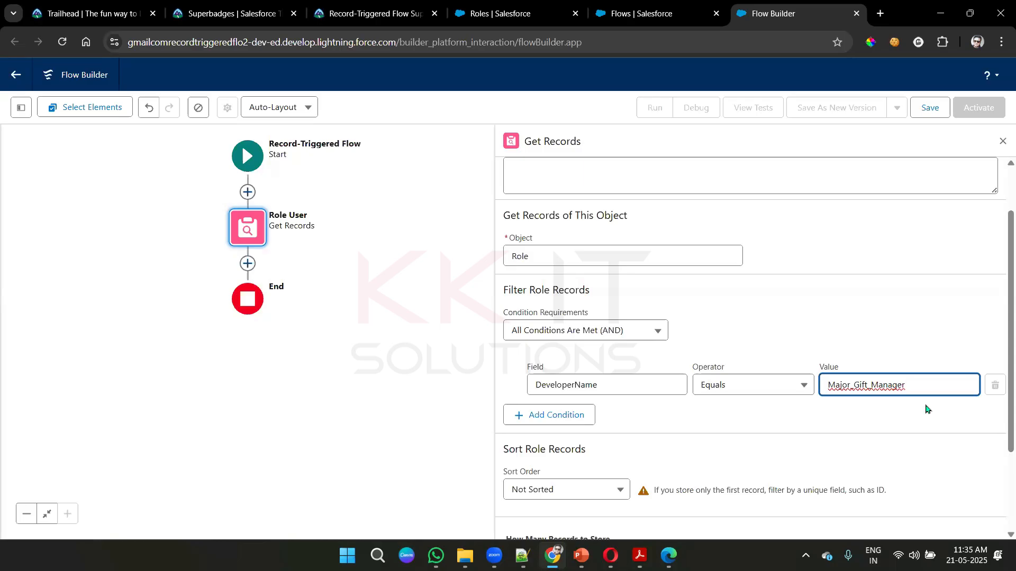
pyautogui.click(877, 283)
pyautogui.scroll(-2, 877, 283)
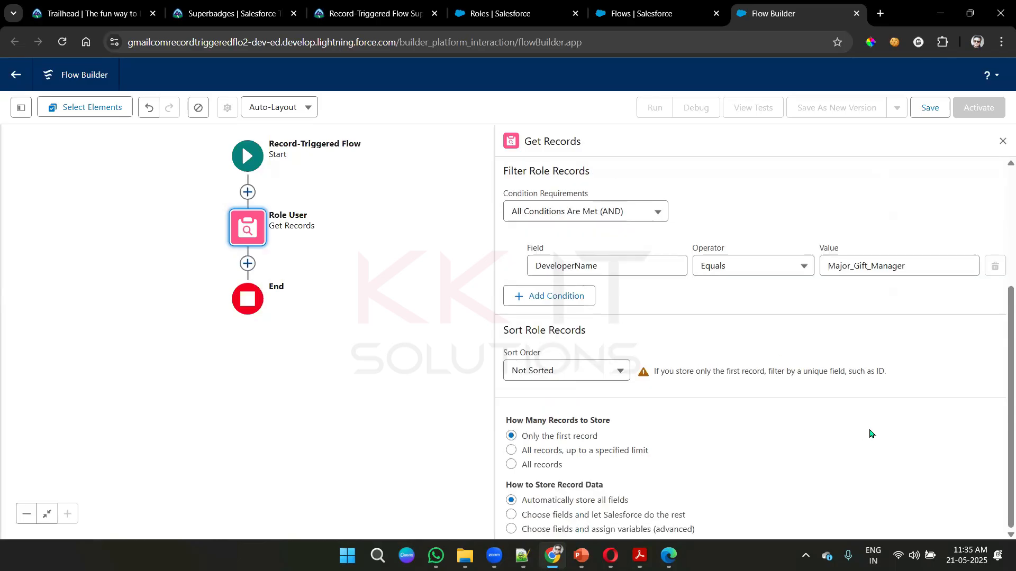
pyautogui.scroll(3, 902, 370)
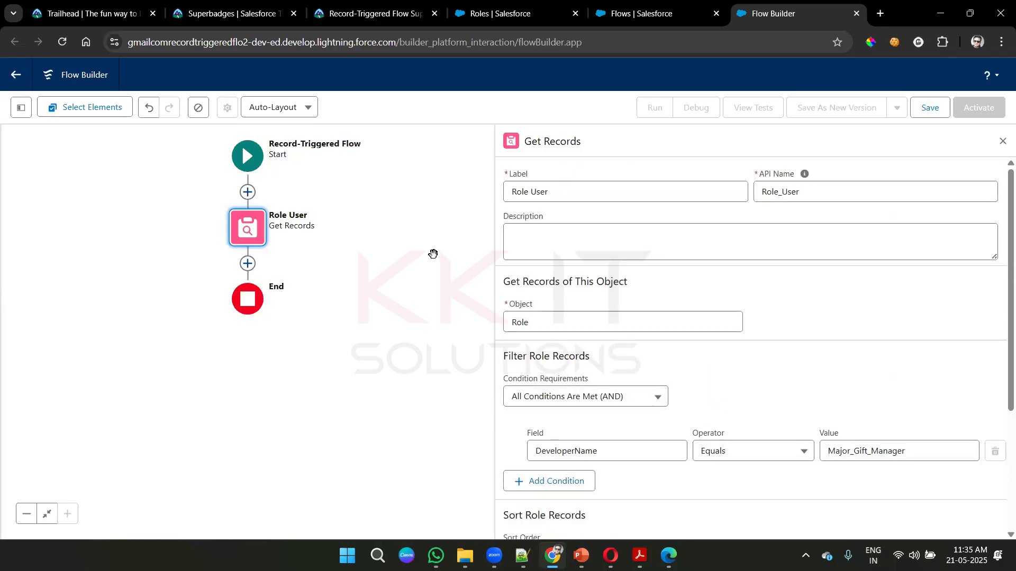
pyautogui.click(1002, 141)
# - Add a second Get Records element after Role User and label it Get User
pyautogui.click(256, 266)
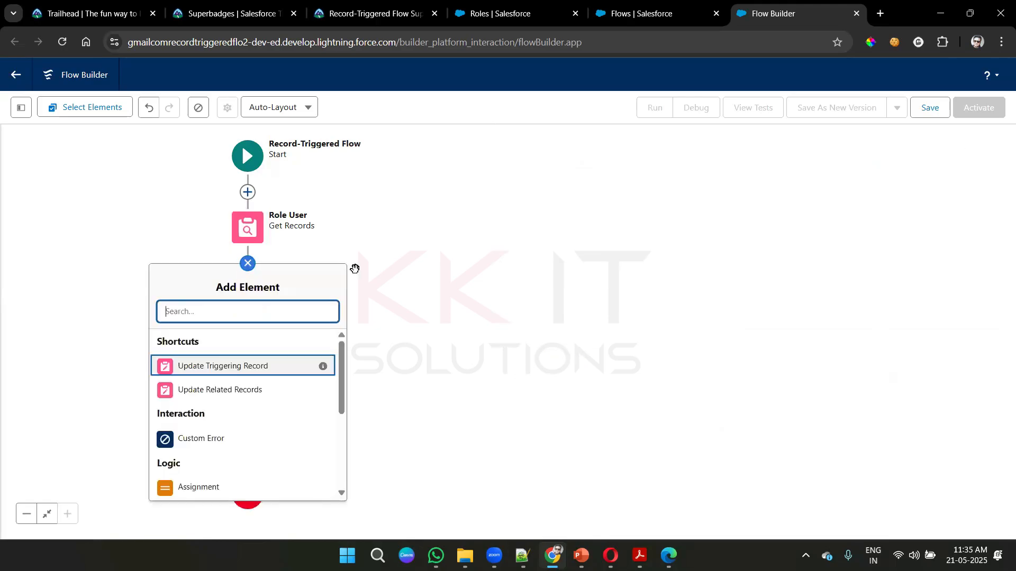
pyautogui.write('get')
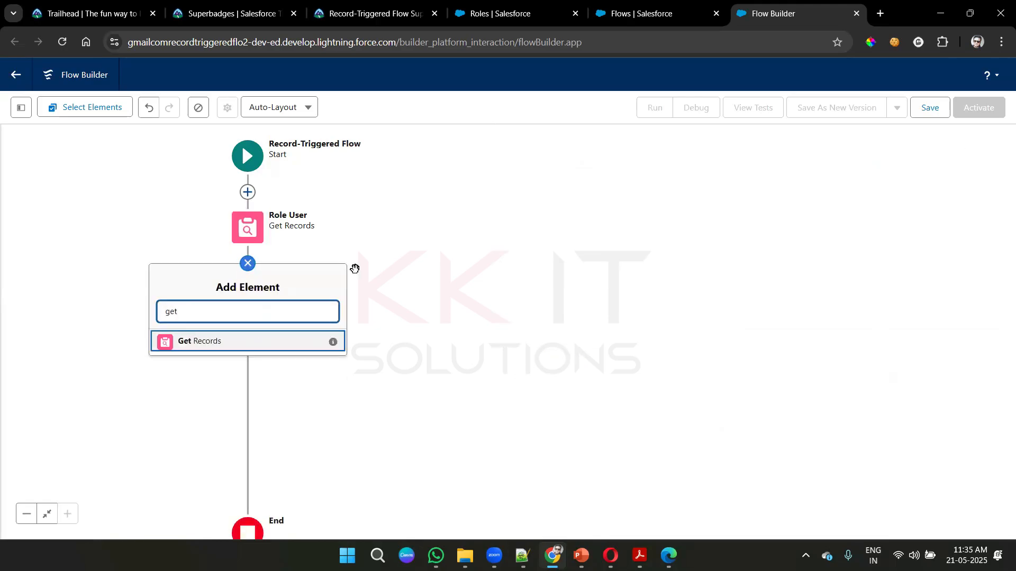
pyautogui.click(285, 342)
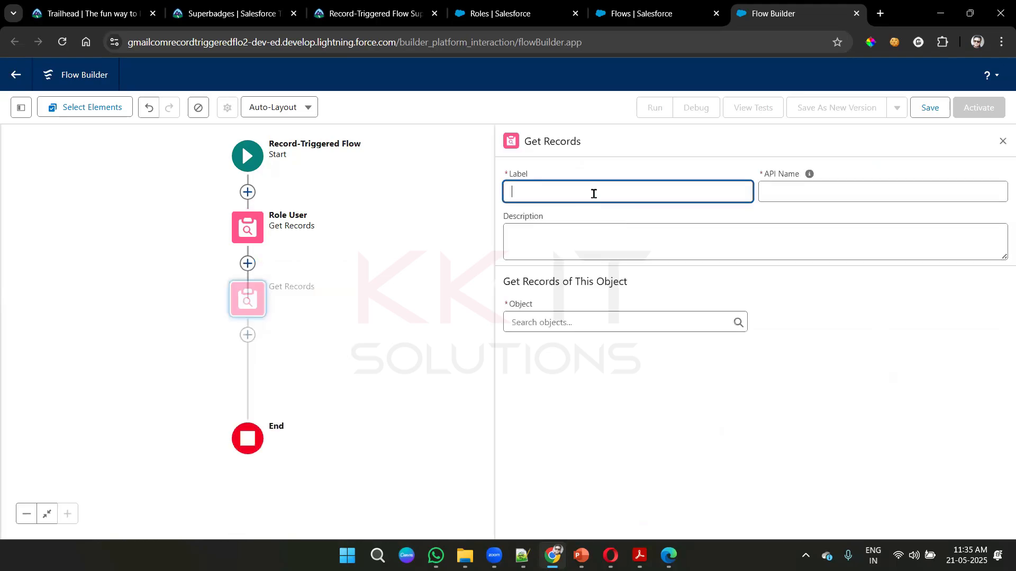
pyautogui.write('Get ')
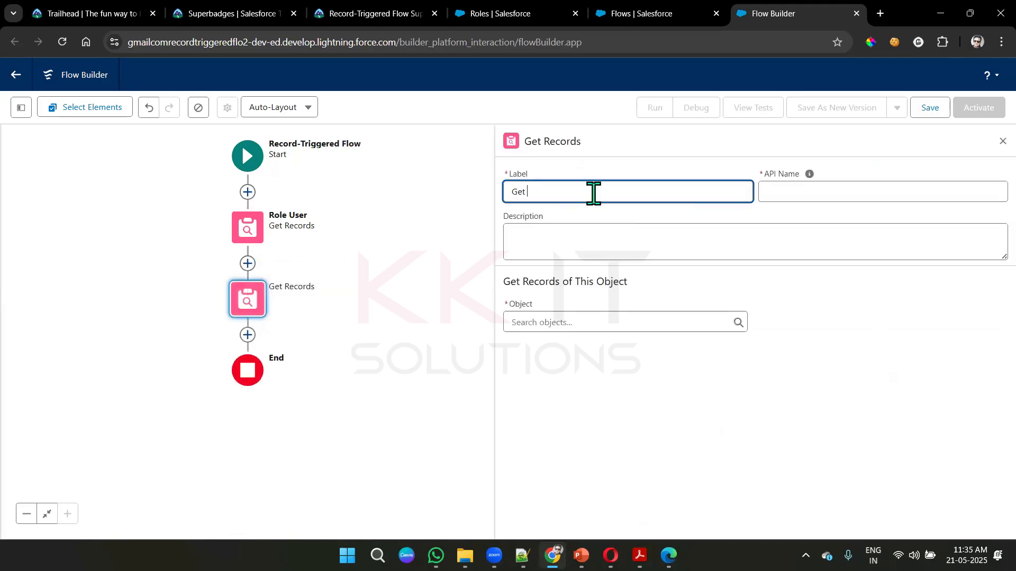
pyautogui.write('User')
pyautogui.click(863, 315)
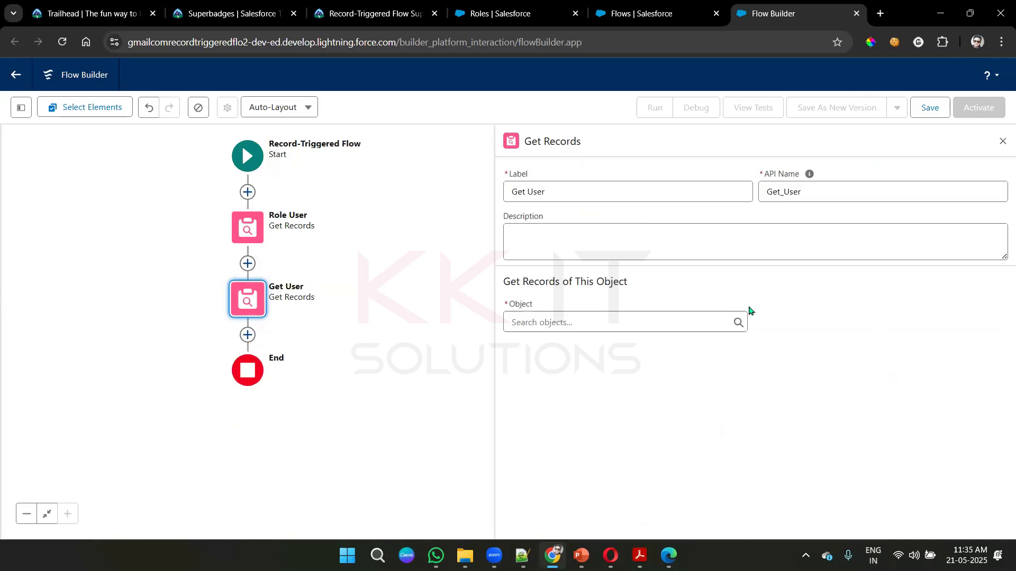
# - Set the object that the Get User element retrieves to User
pyautogui.click(583, 320)
pyautogui.write('user')
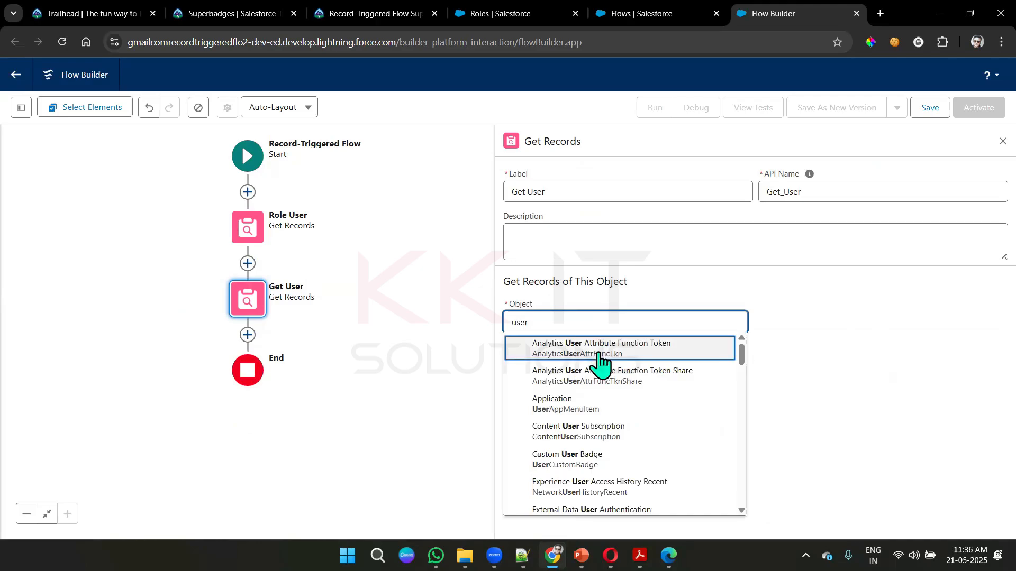
pyautogui.scroll(-5, 601, 363)
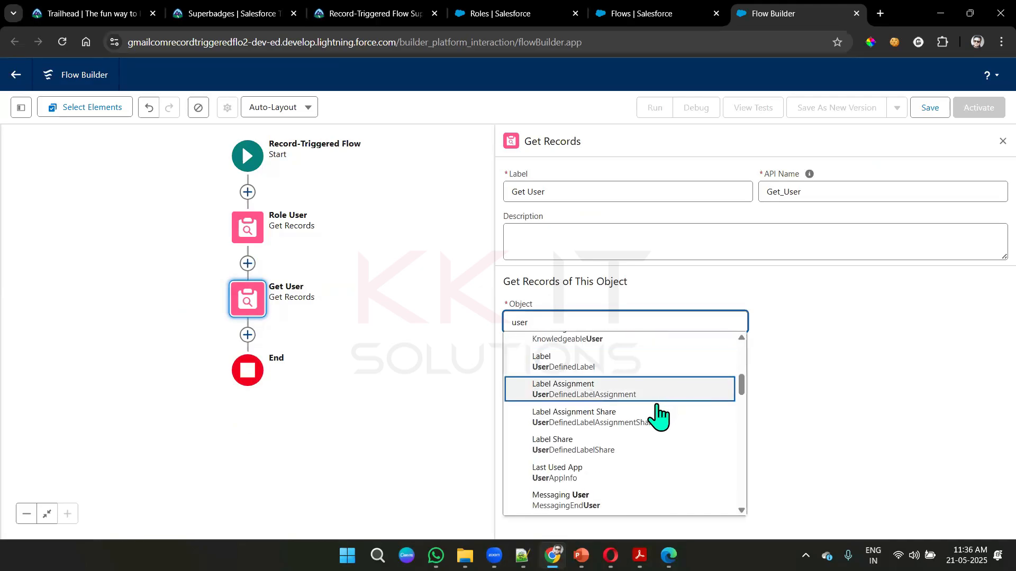
pyautogui.scroll(-3, 658, 415)
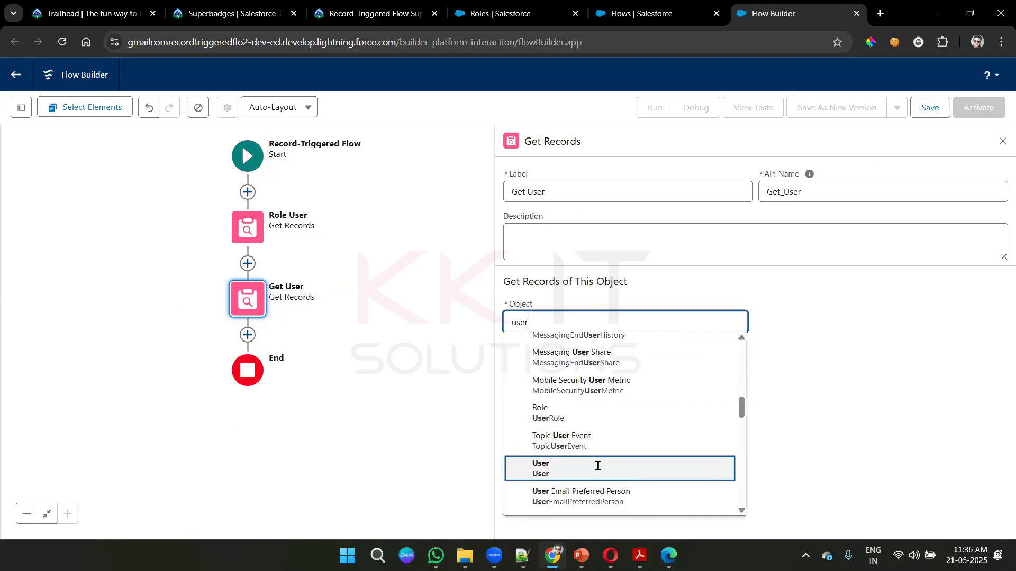
pyautogui.click(597, 465)
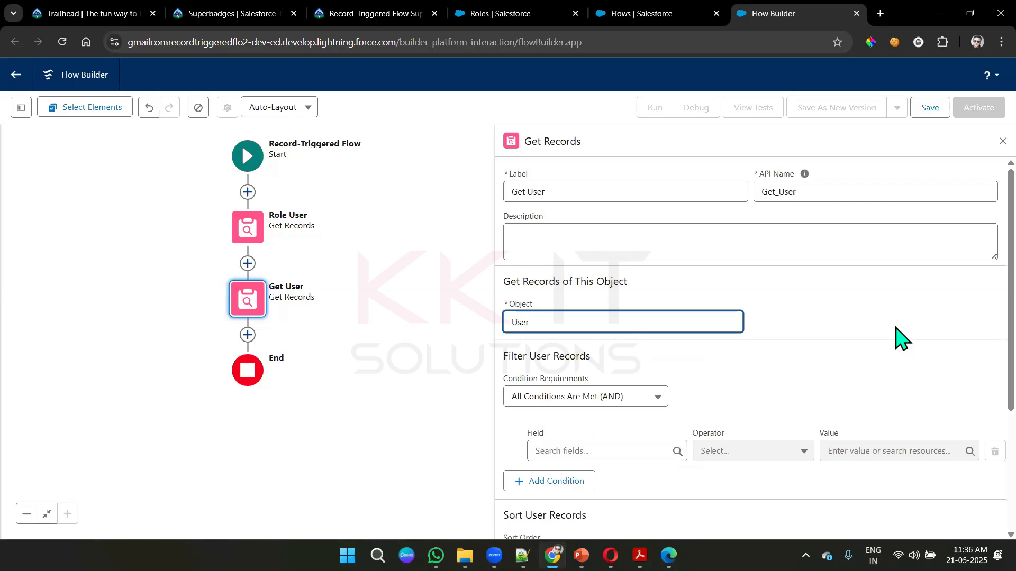
# - Recheck the Assign Major Gift Manager requirement on the Trailhead page about getting the role and its first related user
pyautogui.scroll(-2, 895, 328)
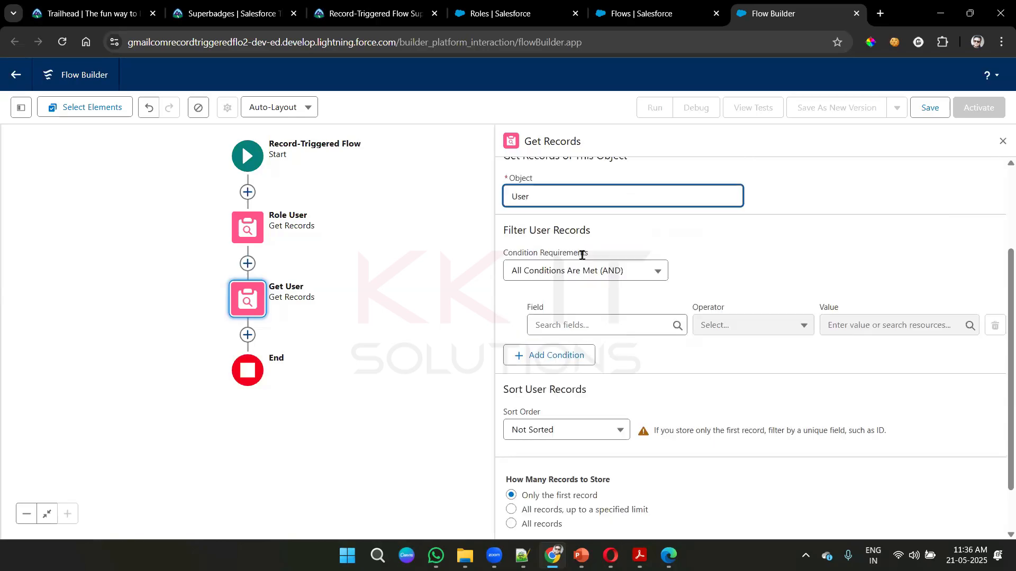
pyautogui.click(491, 6)
pyautogui.click(419, 7)
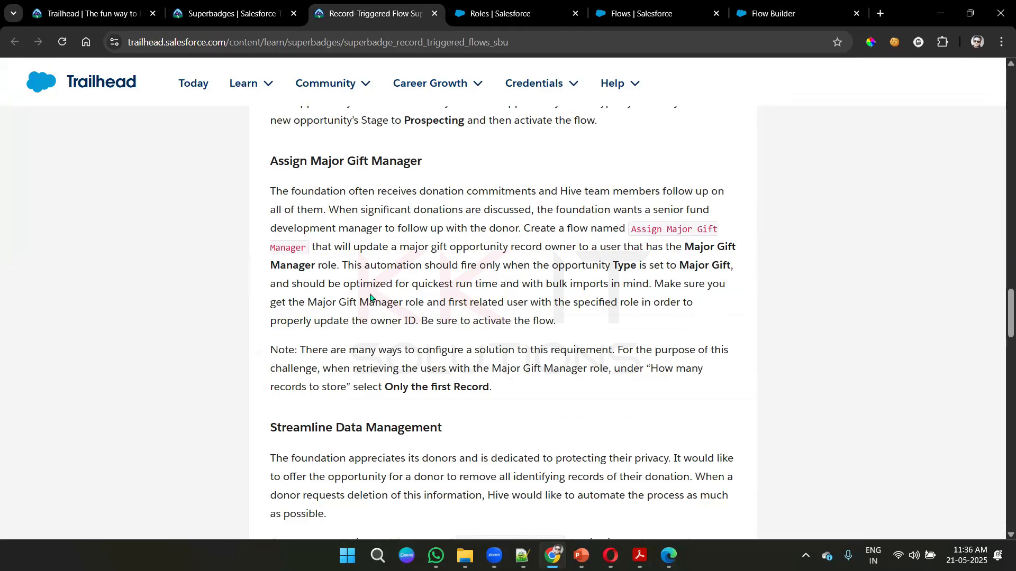
pyautogui.moveTo(318, 302); pyautogui.dragTo(606, 306)
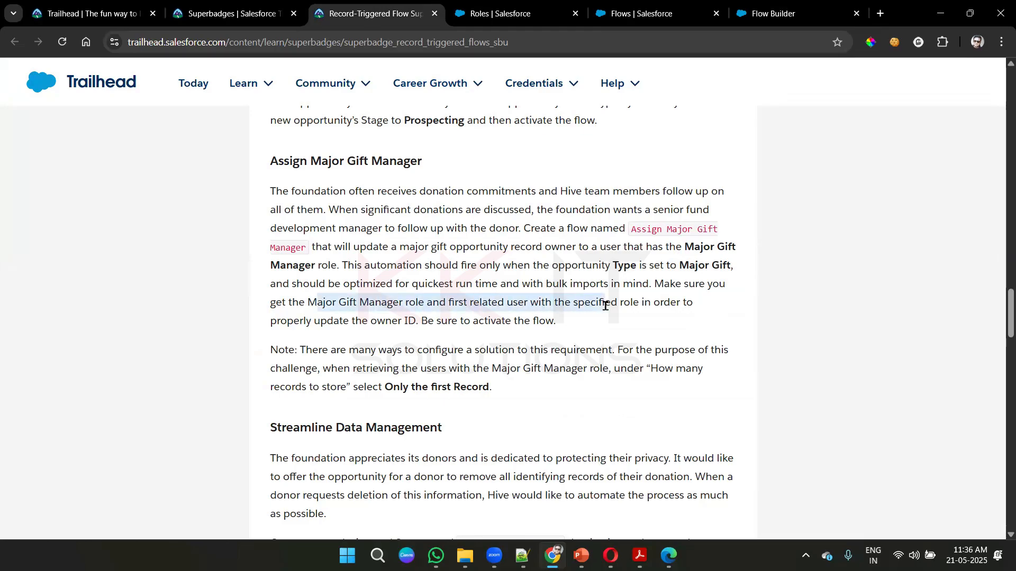
pyautogui.click(467, 317)
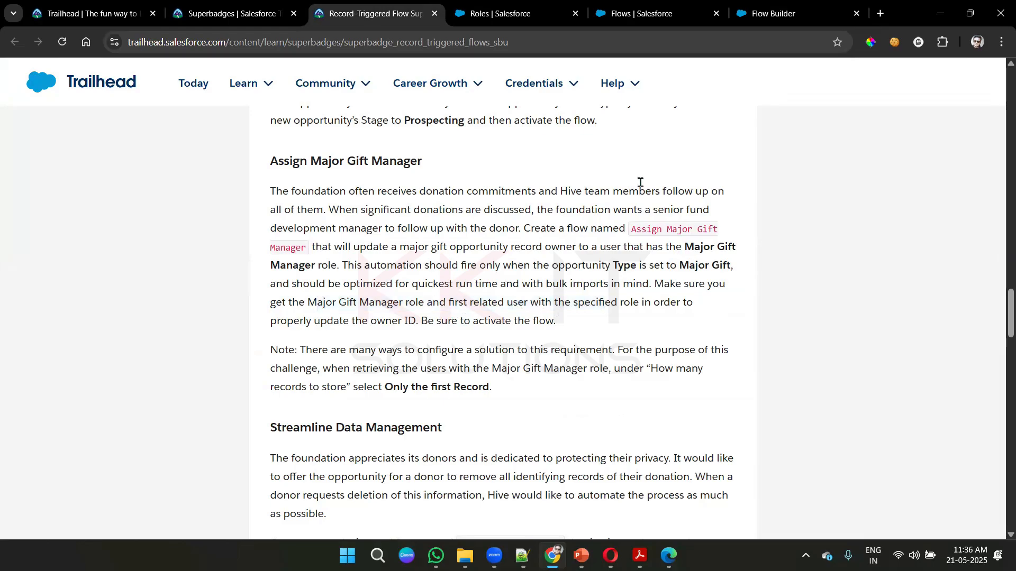
# - Back in Flow Builder, set the Get User element's filter condition field to UserRoleId
pyautogui.click(768, 6)
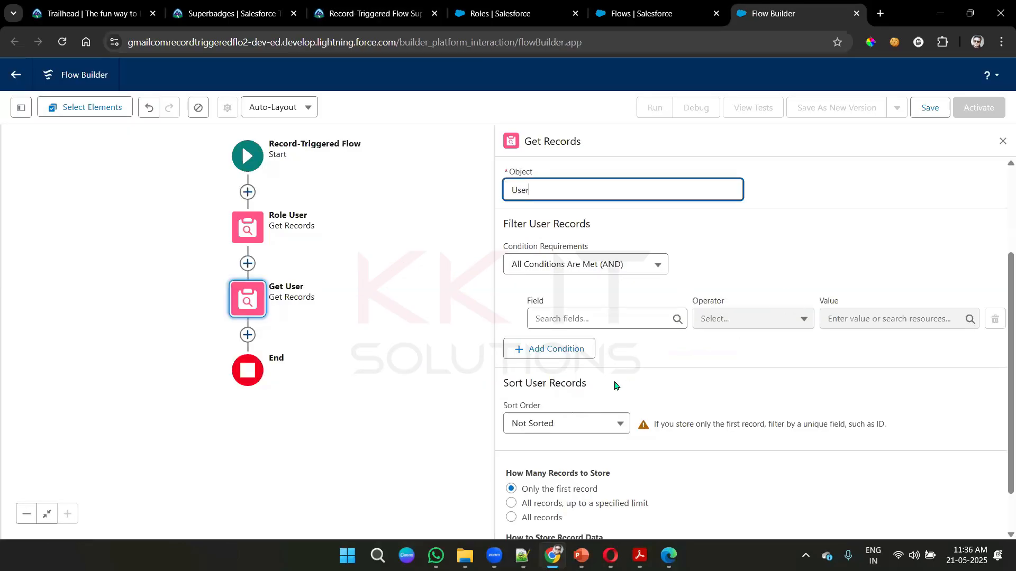
pyautogui.click(596, 319)
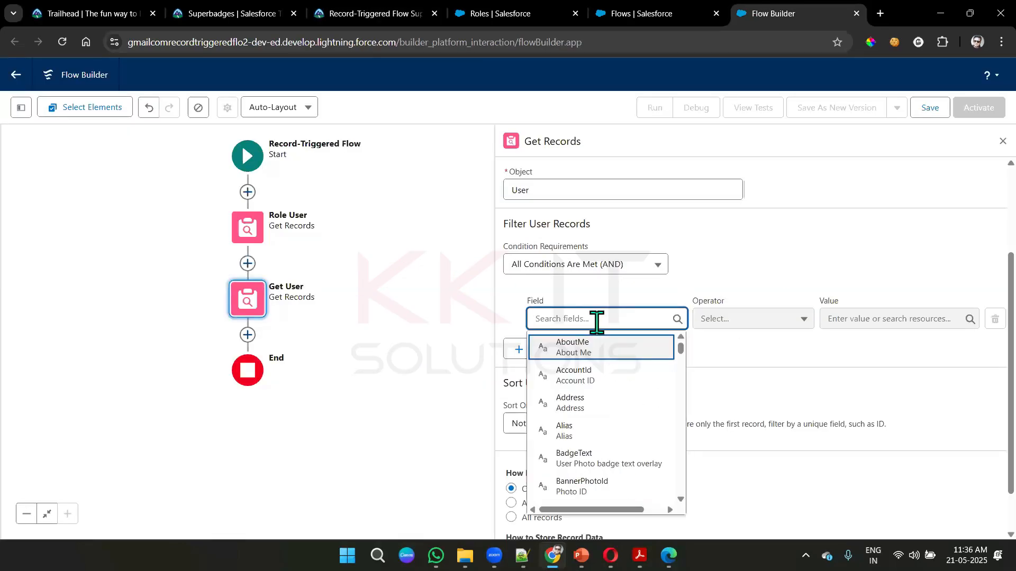
pyautogui.write('Us')
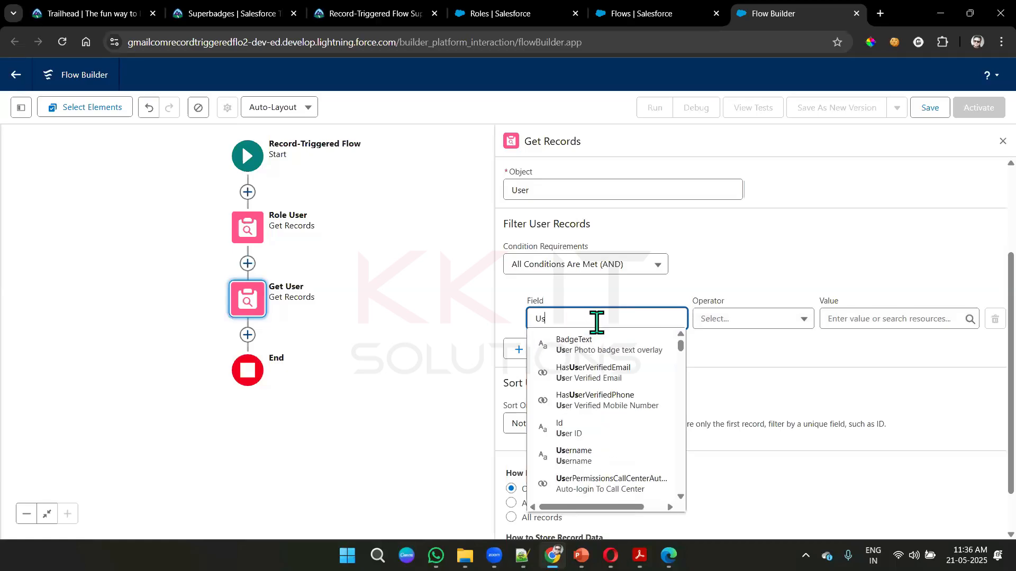
pyautogui.write('erRo')
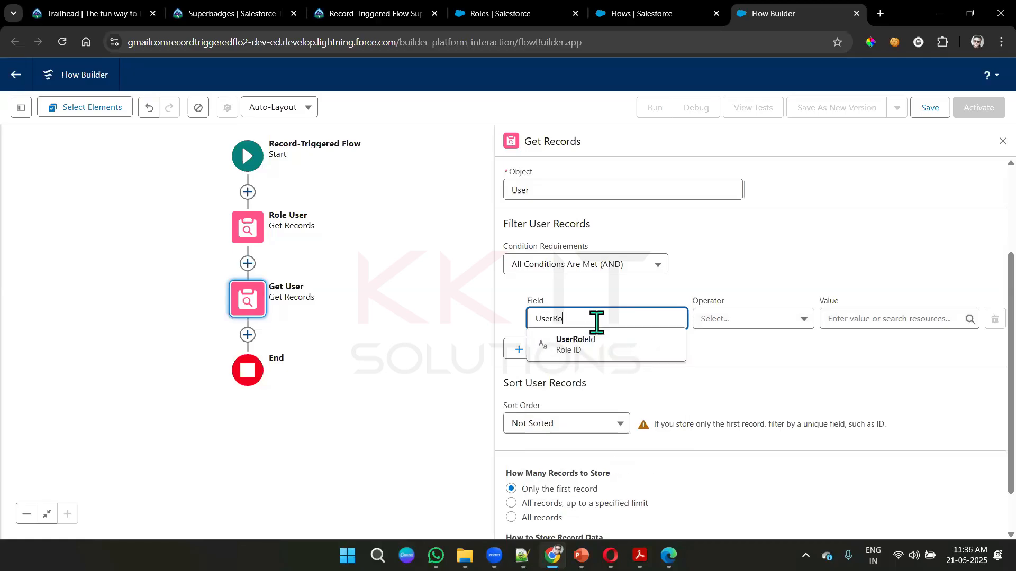
pyautogui.click(592, 342)
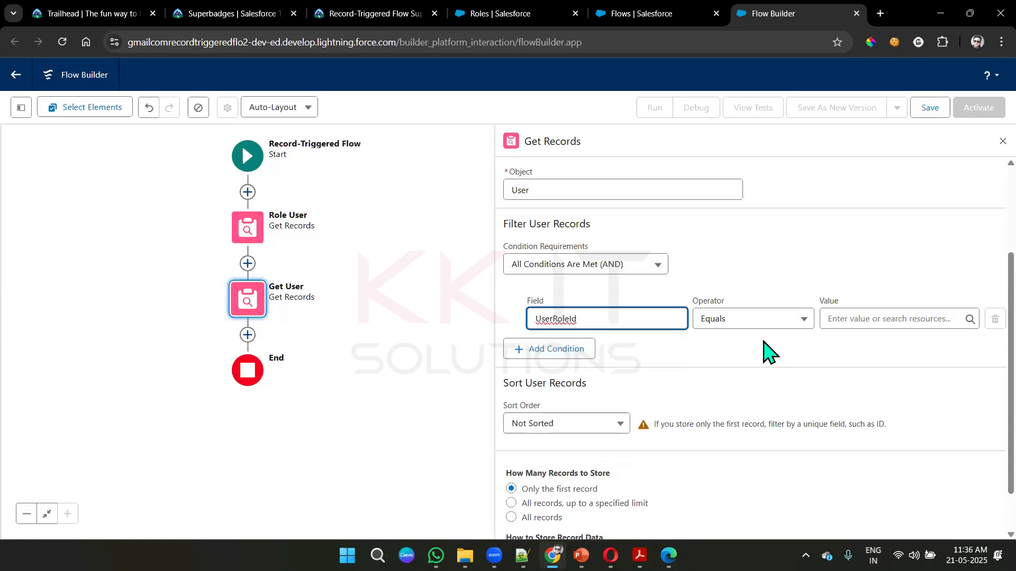
# - Set the UserRoleId condition's value to the Role ID of the role retrieved by Role_User and close the Get User settings
pyautogui.click(847, 317)
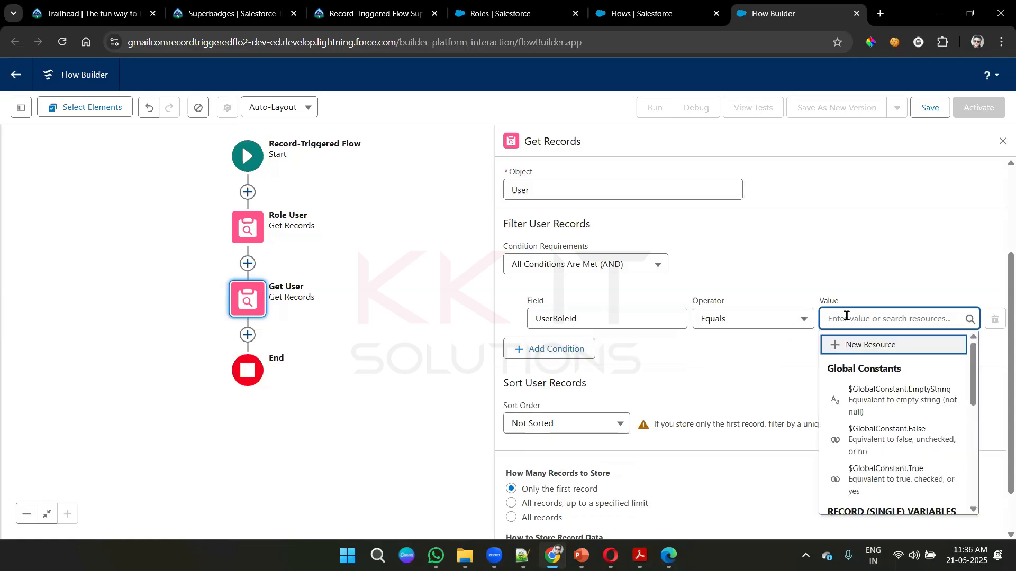
pyautogui.scroll(-3, 900, 439)
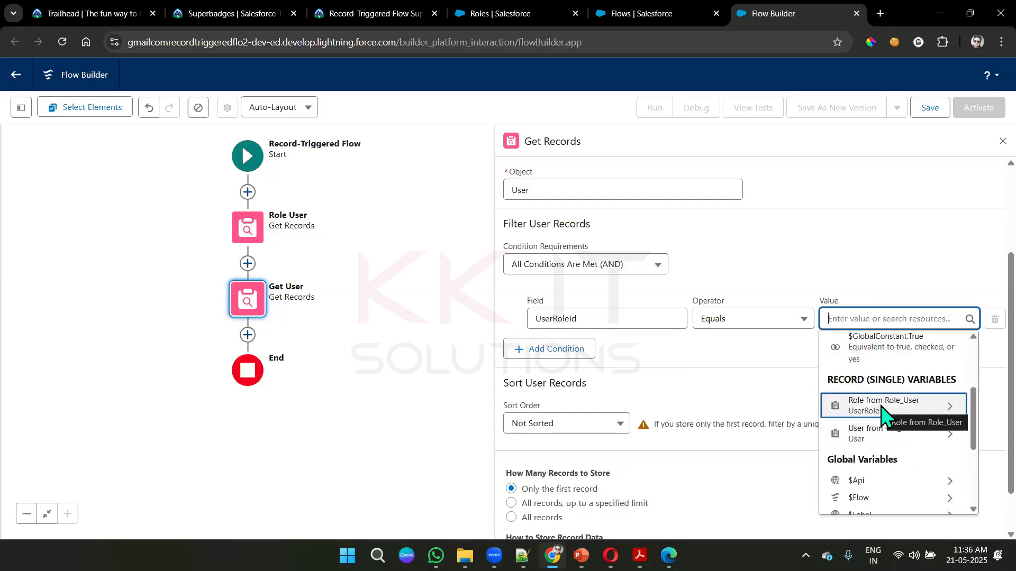
pyautogui.click(881, 407)
pyautogui.write('r.r')
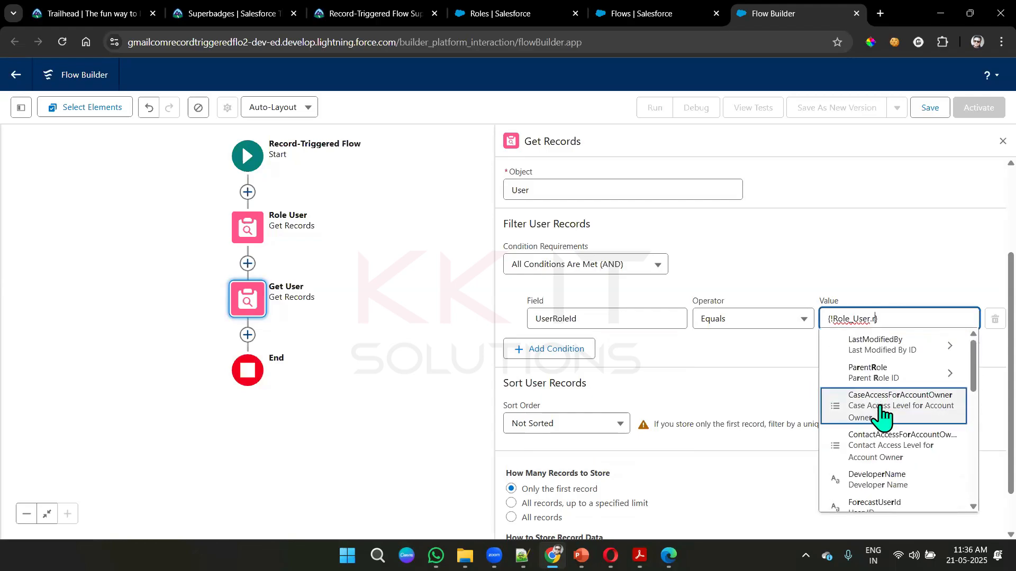
pyautogui.write('o')
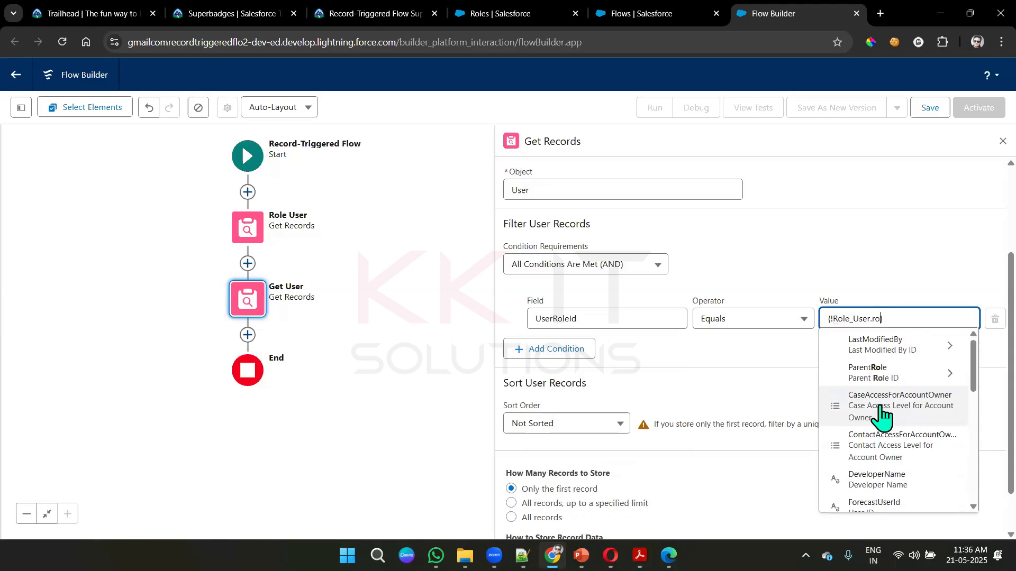
pyautogui.write('le i')
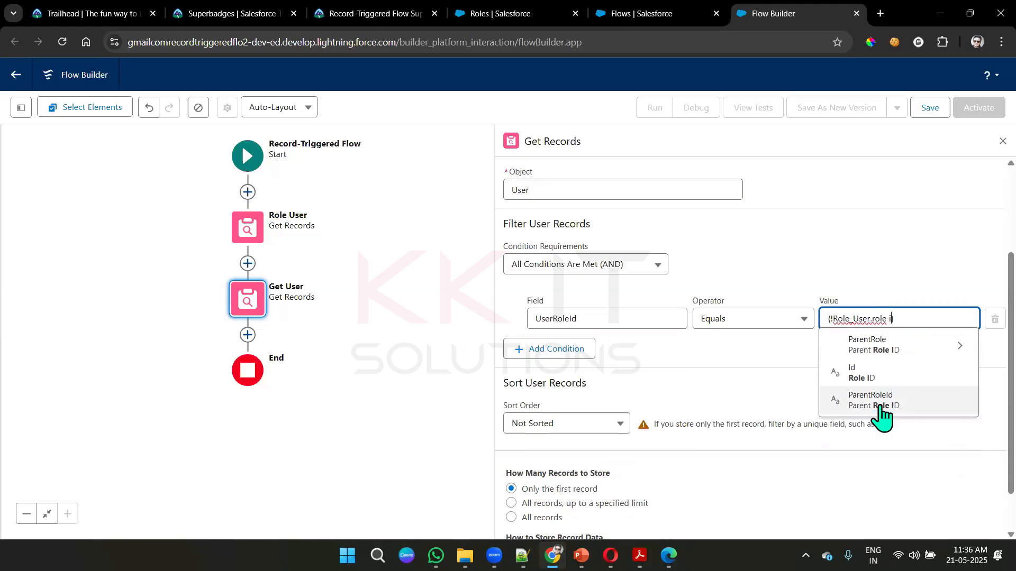
pyautogui.click(889, 375)
pyautogui.click(875, 256)
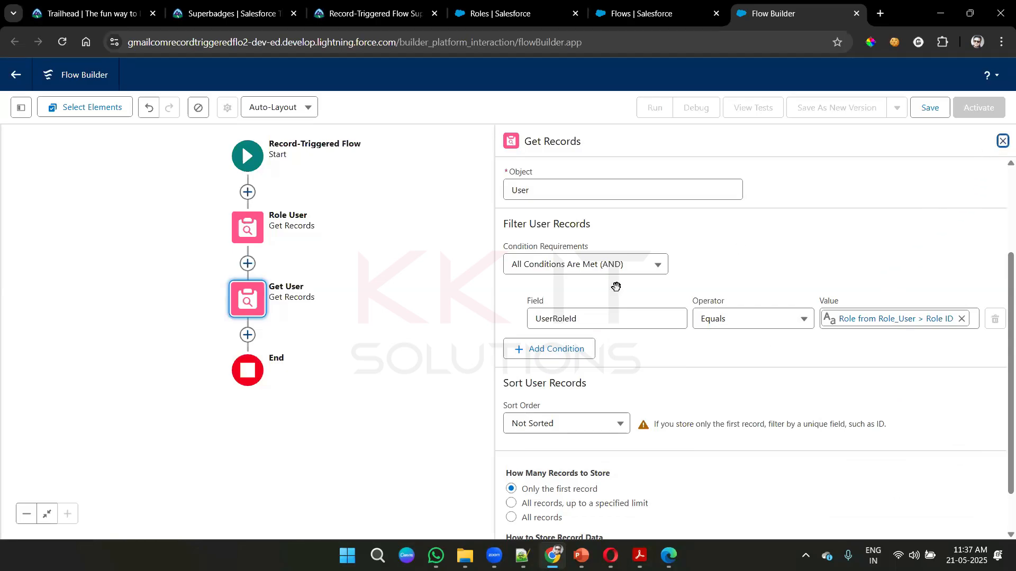
pyautogui.click(1003, 142)
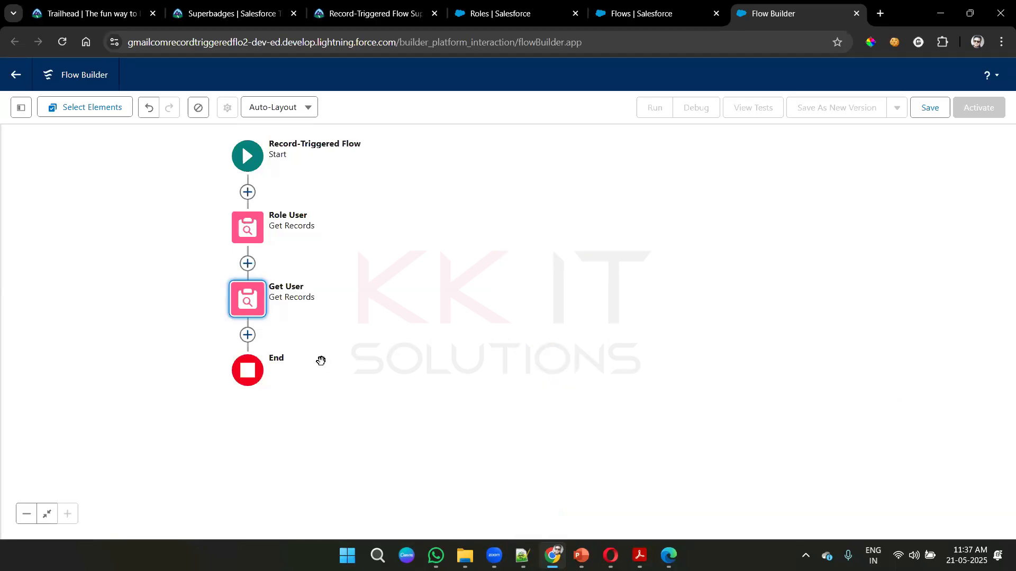
# - Add an Update Records element after Get User and label it Update Opportunity Owner
pyautogui.click(247, 335)
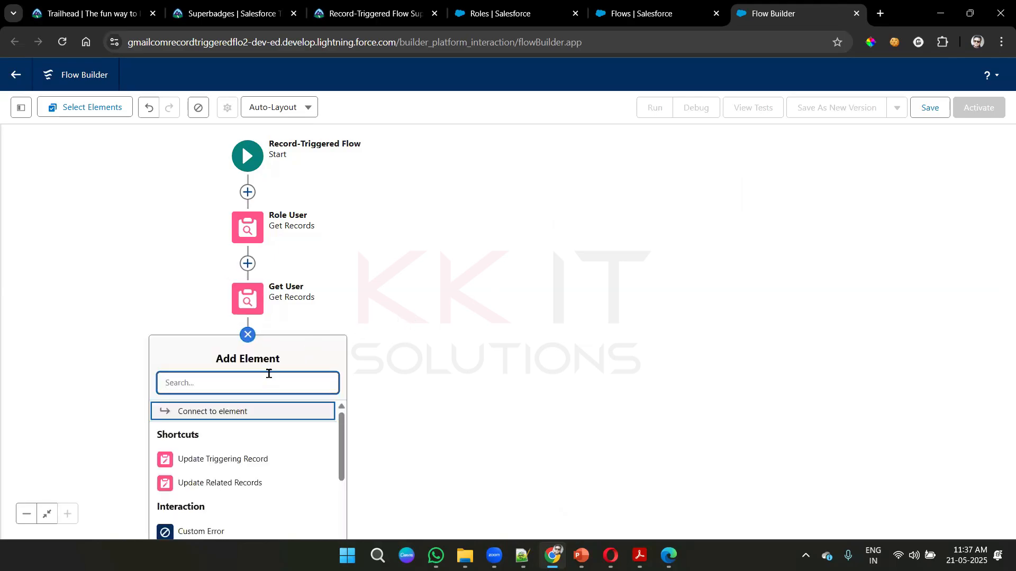
pyautogui.write('up')
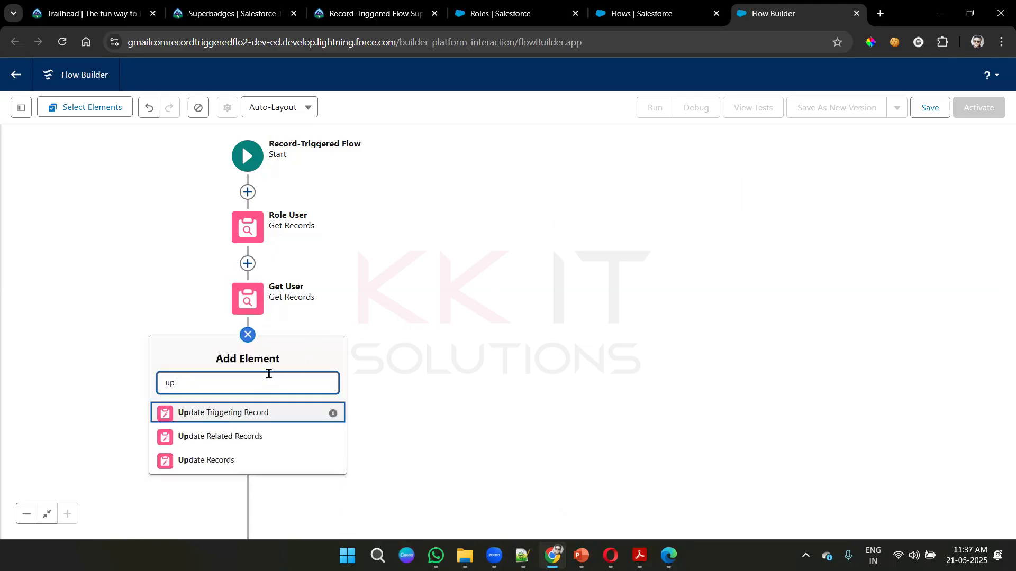
pyautogui.click(199, 461)
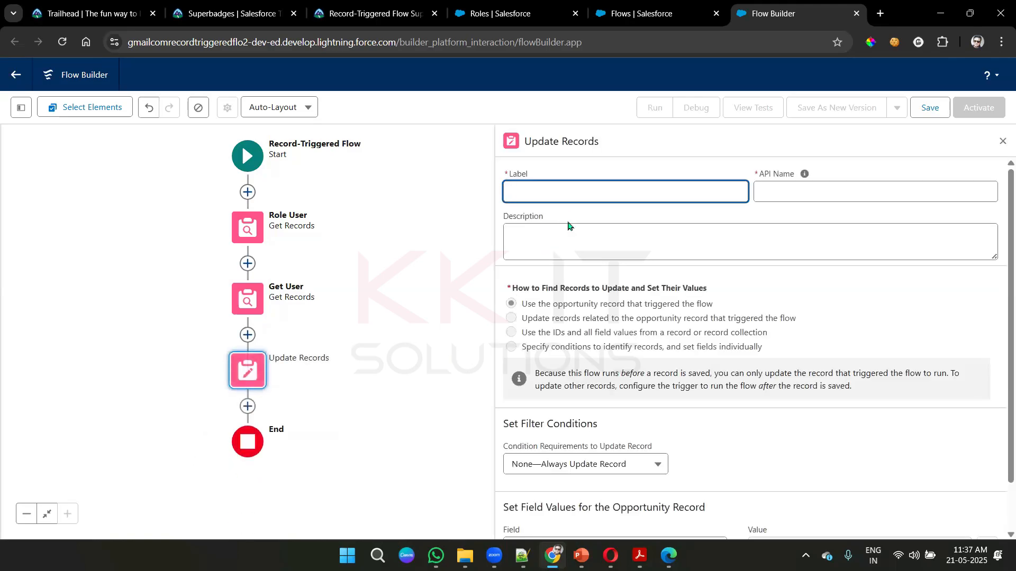
pyautogui.write('Update Opportunity Owner')
pyautogui.click(605, 242)
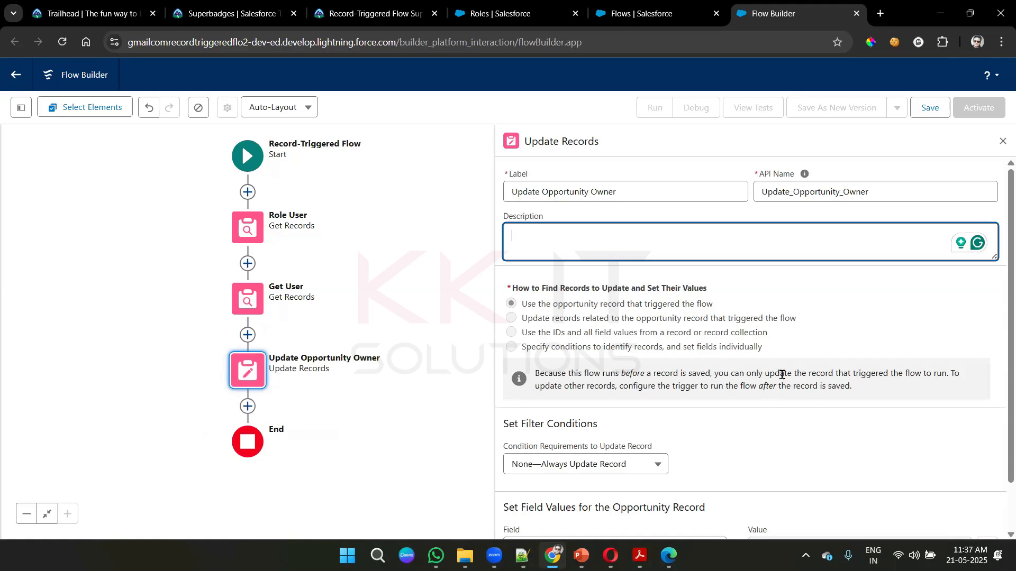
# - Choose OwnerId as the opportunity field that Update Opportunity Owner sets
pyautogui.scroll(-1, 789, 381)
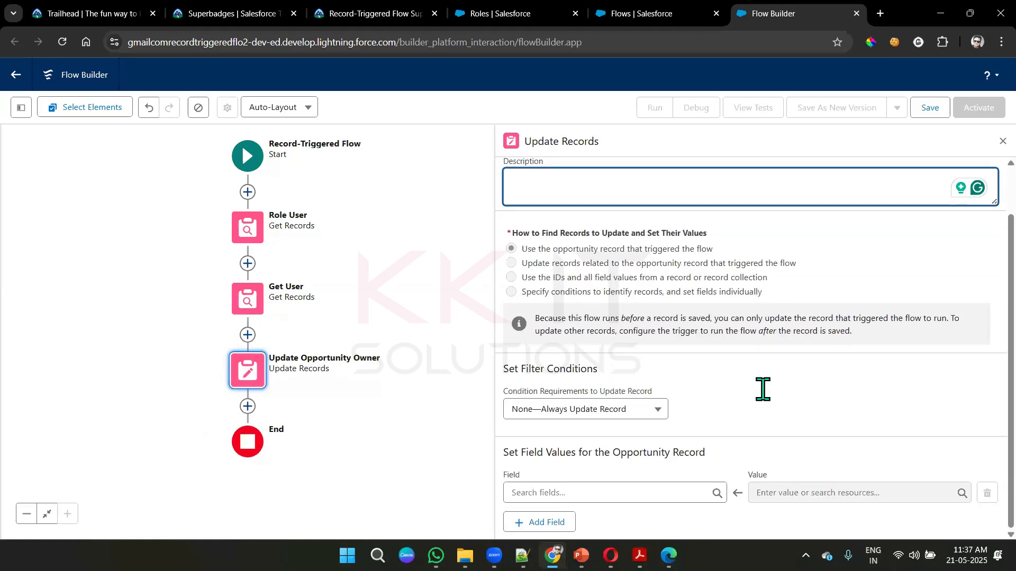
pyautogui.click(554, 492)
pyautogui.write('own')
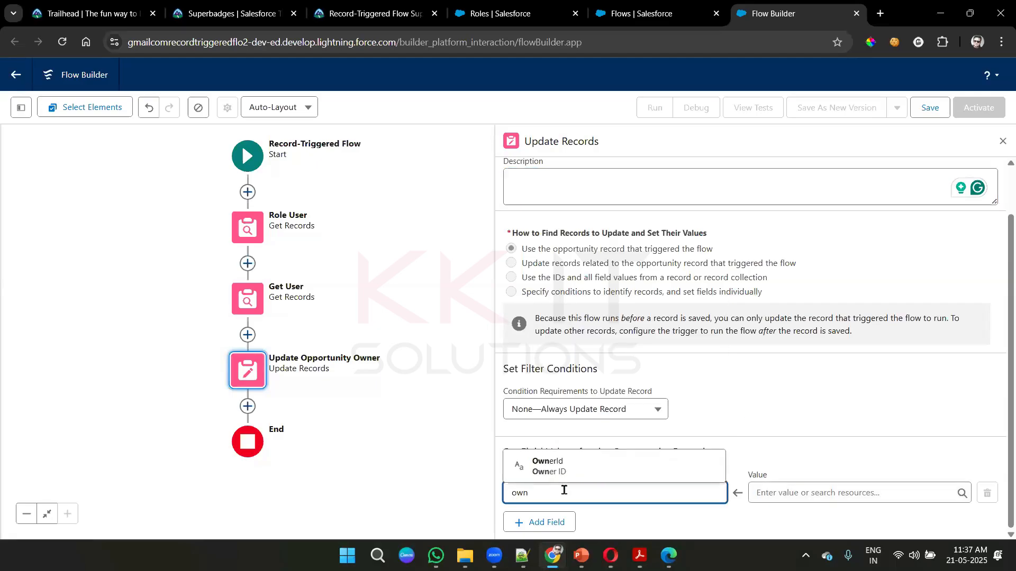
pyautogui.click(583, 475)
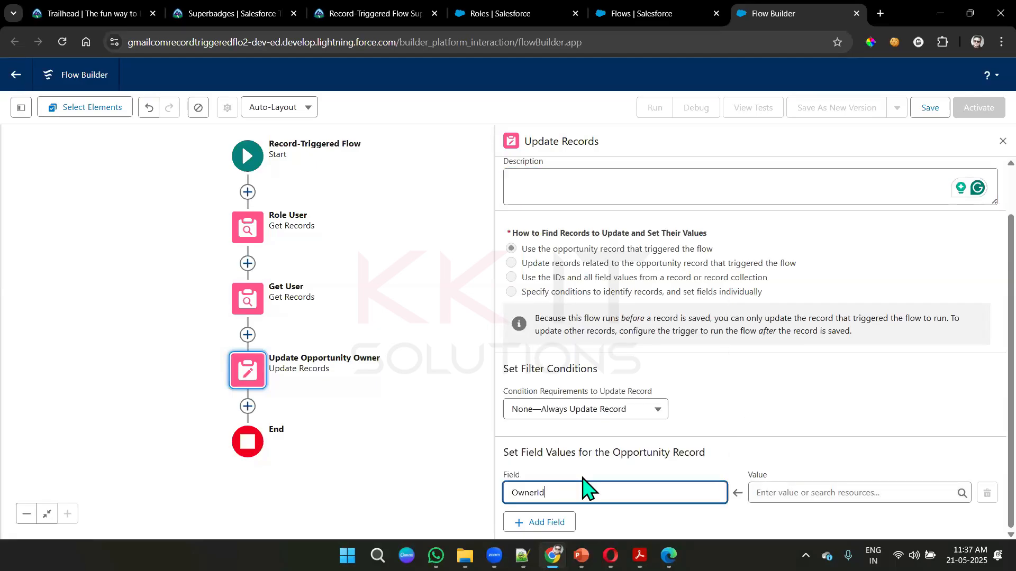
# - Set the OwnerId field's value to the User ID of the user retrieved by Get_User
pyautogui.click(806, 494)
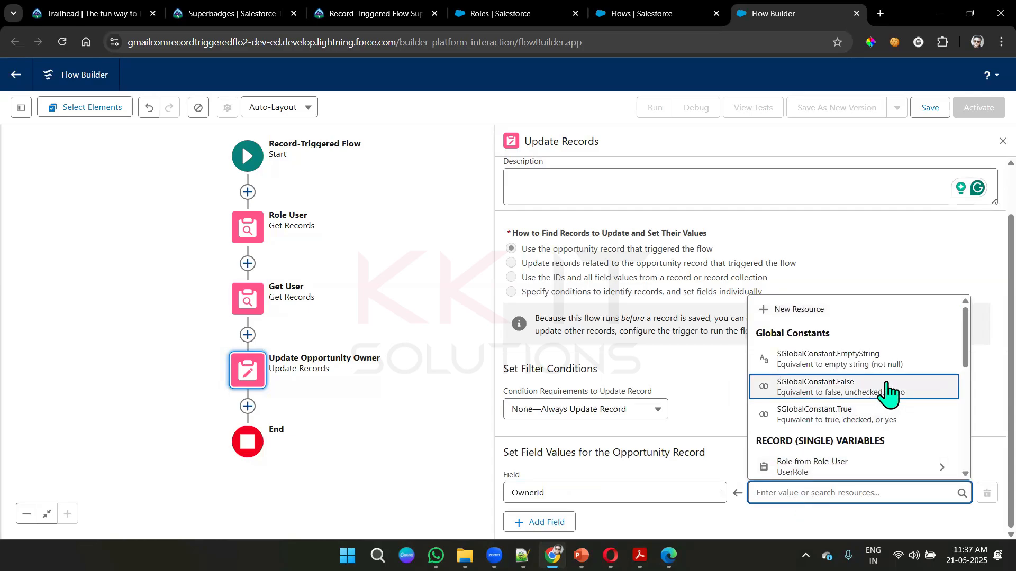
pyautogui.scroll(-1, 886, 395)
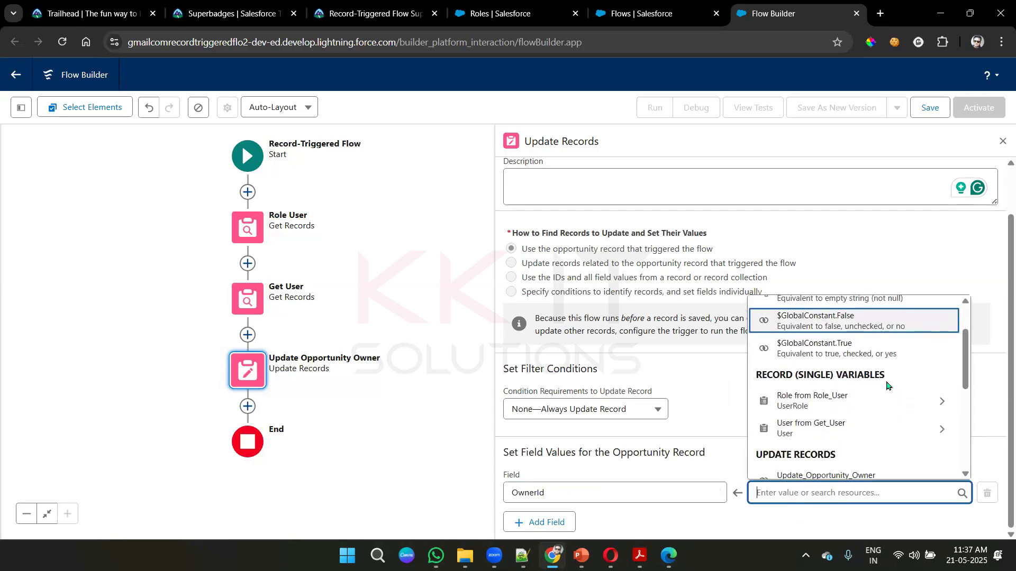
pyautogui.click(849, 438)
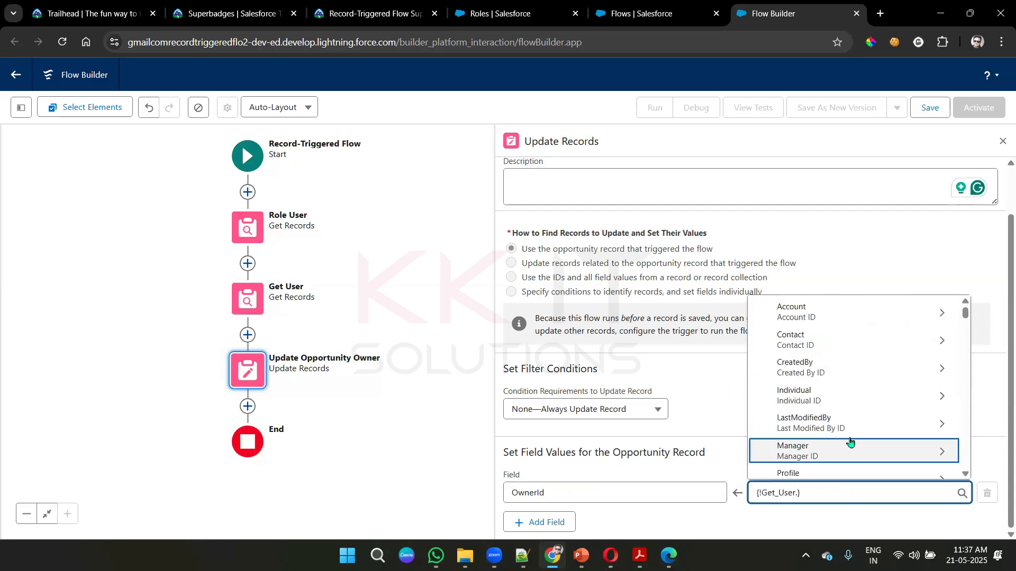
pyautogui.write('user')
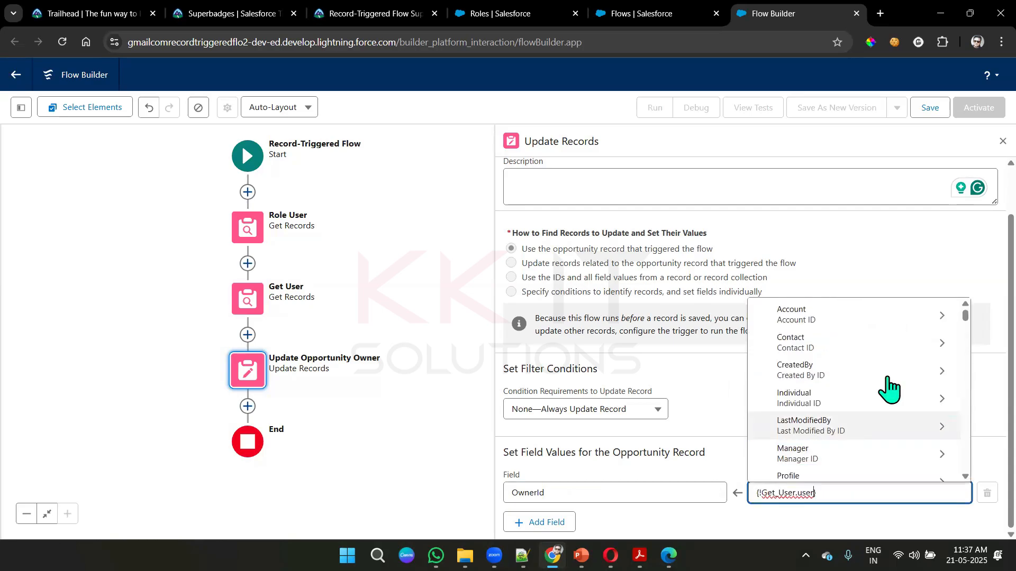
pyautogui.scroll(-4, 891, 390)
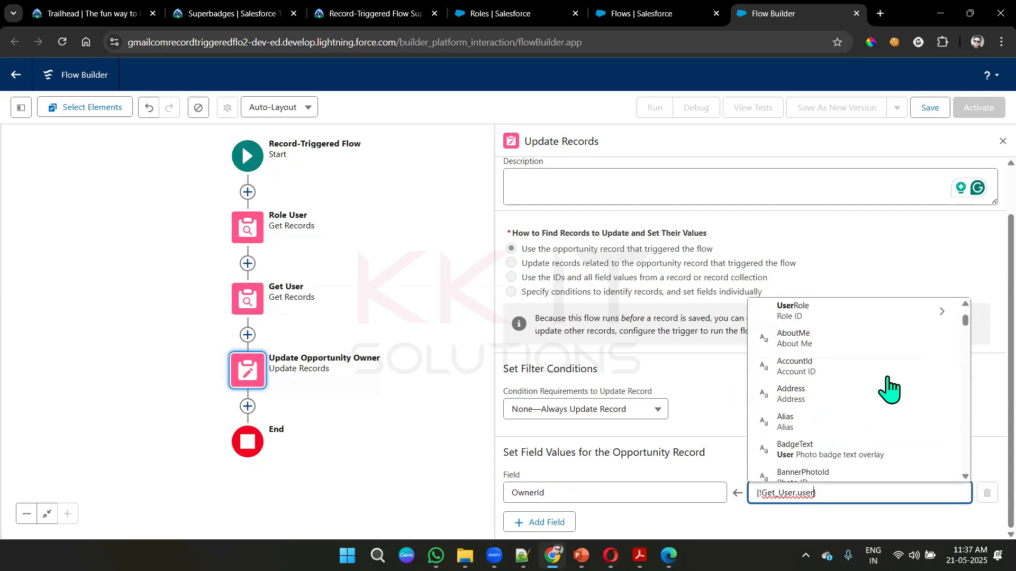
pyautogui.scroll(2, 890, 390)
pyautogui.scroll(-8, 891, 390)
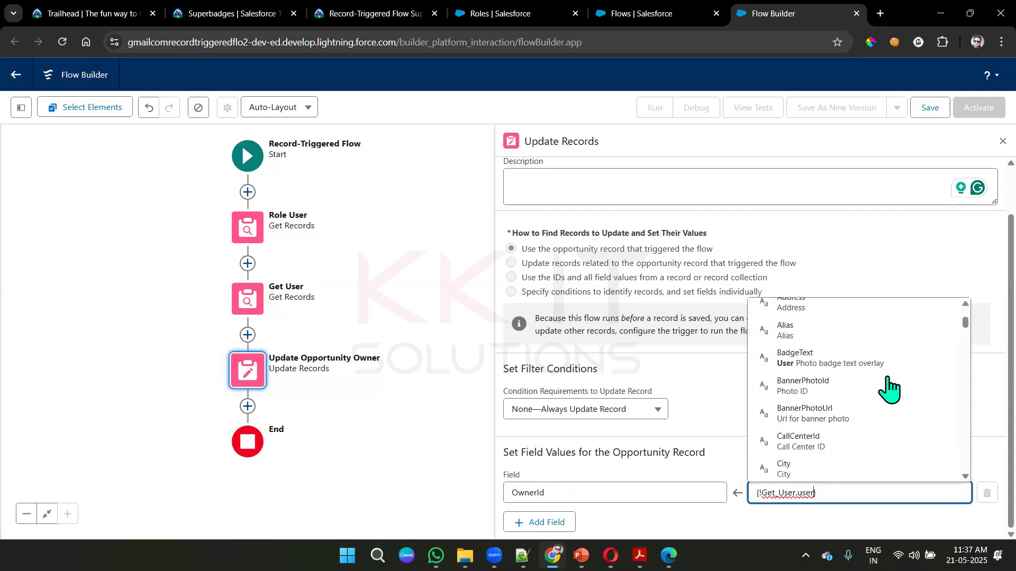
pyautogui.scroll(-5, 890, 389)
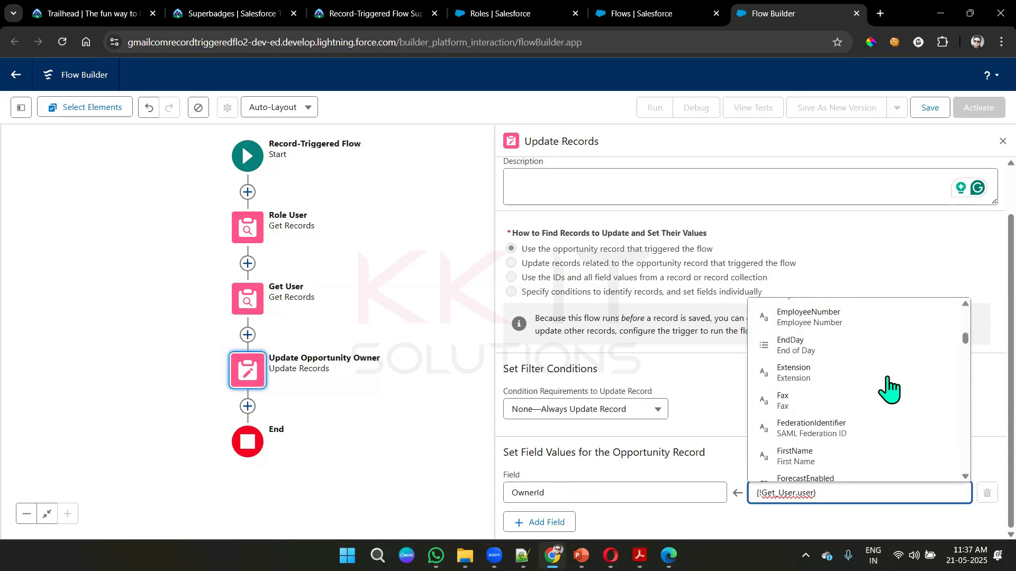
pyautogui.write('id}')
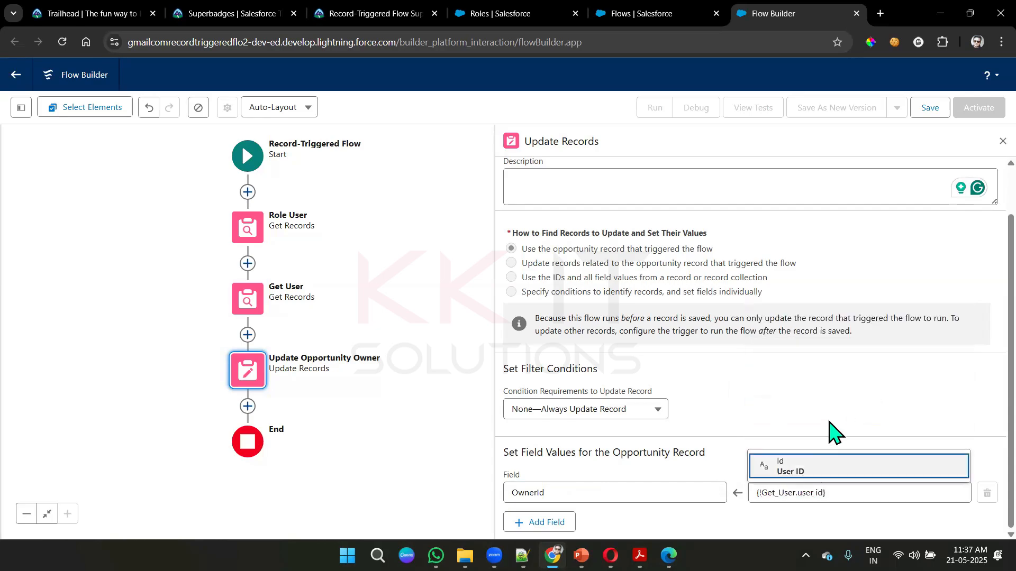
pyautogui.press('Return')
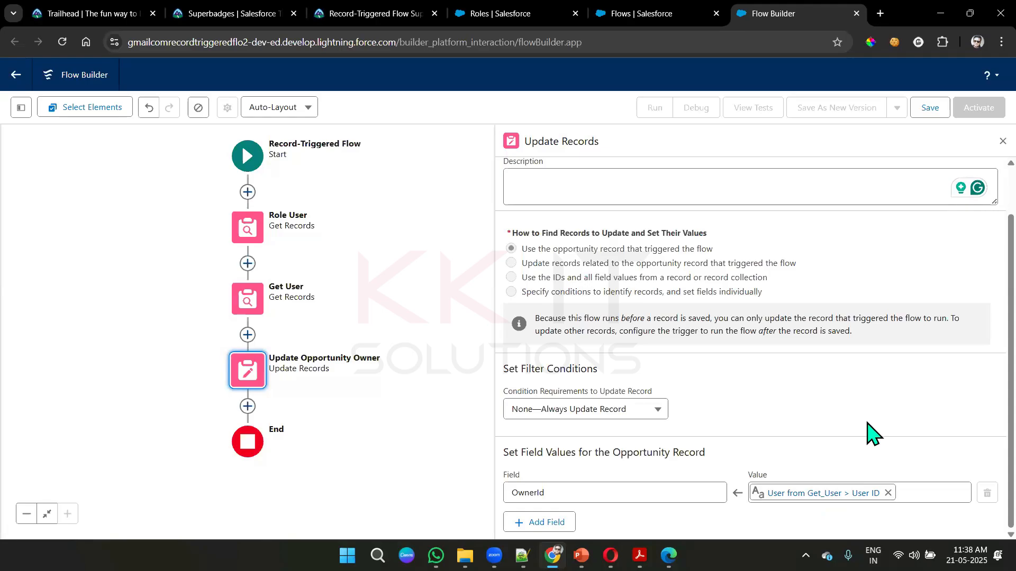
pyautogui.scroll(1, 873, 434)
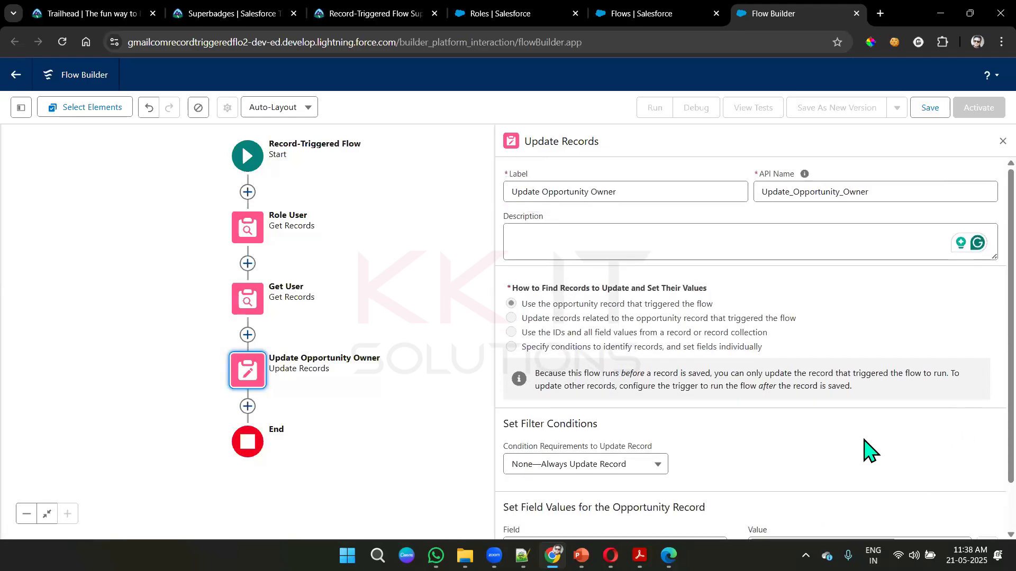
# - Copy the flow name from the Trailhead requirement, save the flow as Assign Major Gift Manager, and activate it
pyautogui.click(331, 6)
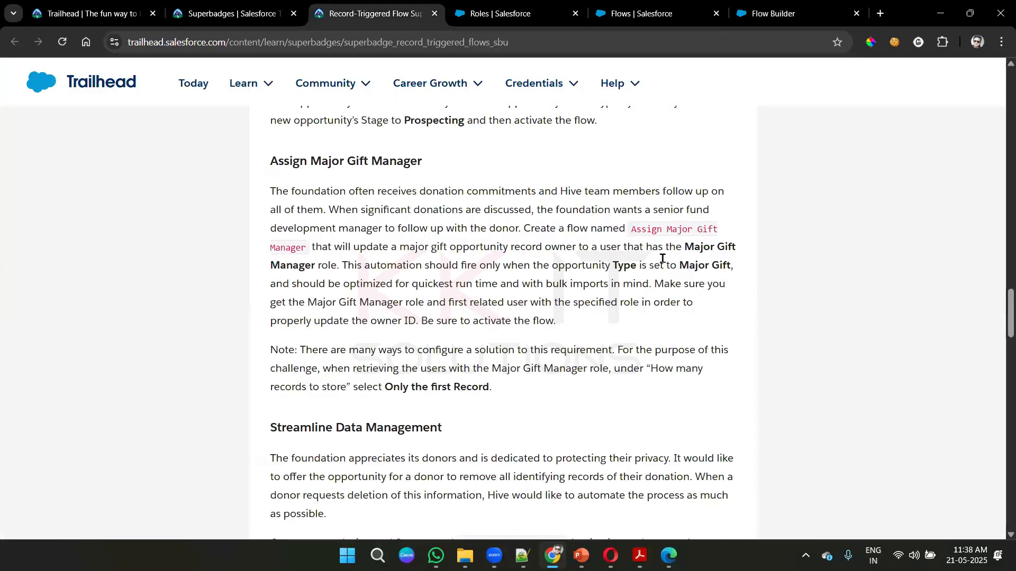
pyautogui.moveTo(629, 229); pyautogui.dragTo(303, 247)
pyautogui.hotkey('ctrl', 'c')
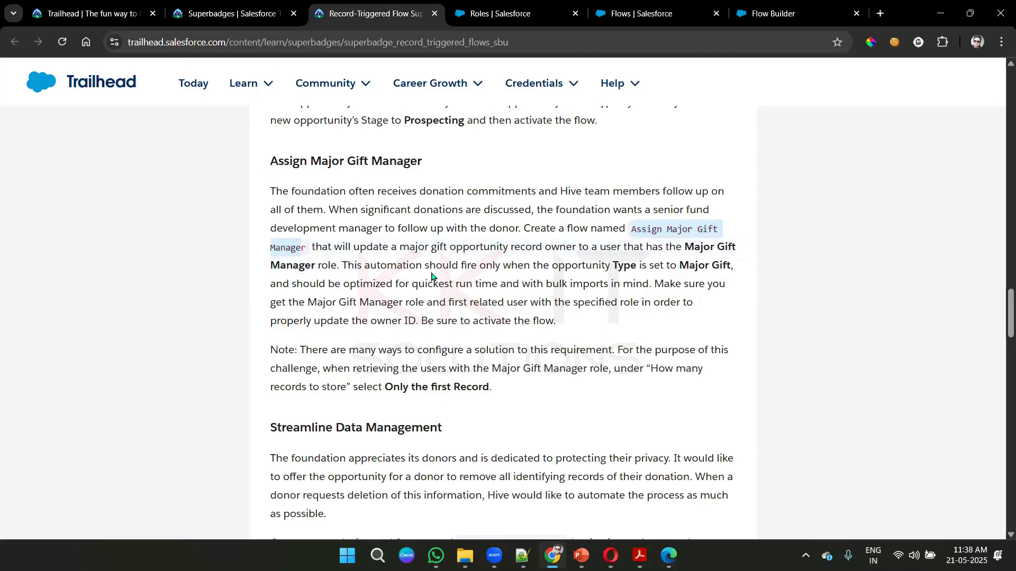
pyautogui.click(775, 14)
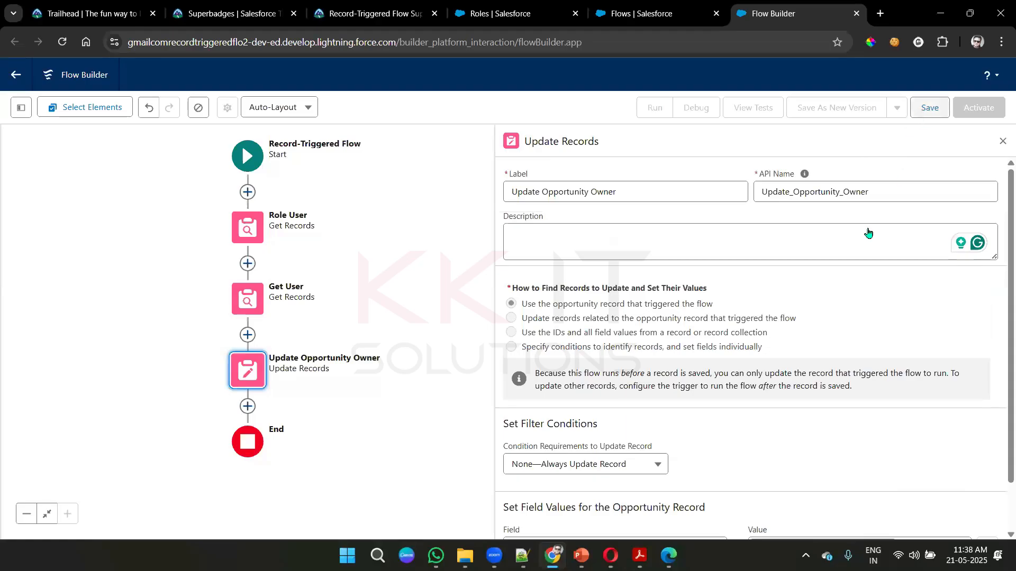
pyautogui.hotkey('ctrl', 's')
pyautogui.hotkey('ctrl', 'v')
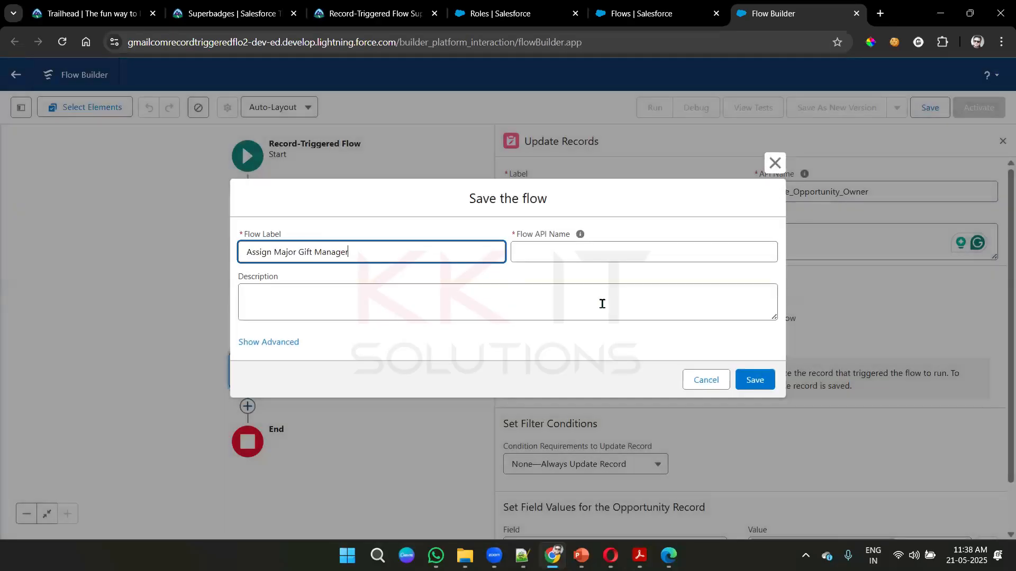
pyautogui.click(602, 304)
pyautogui.click(754, 382)
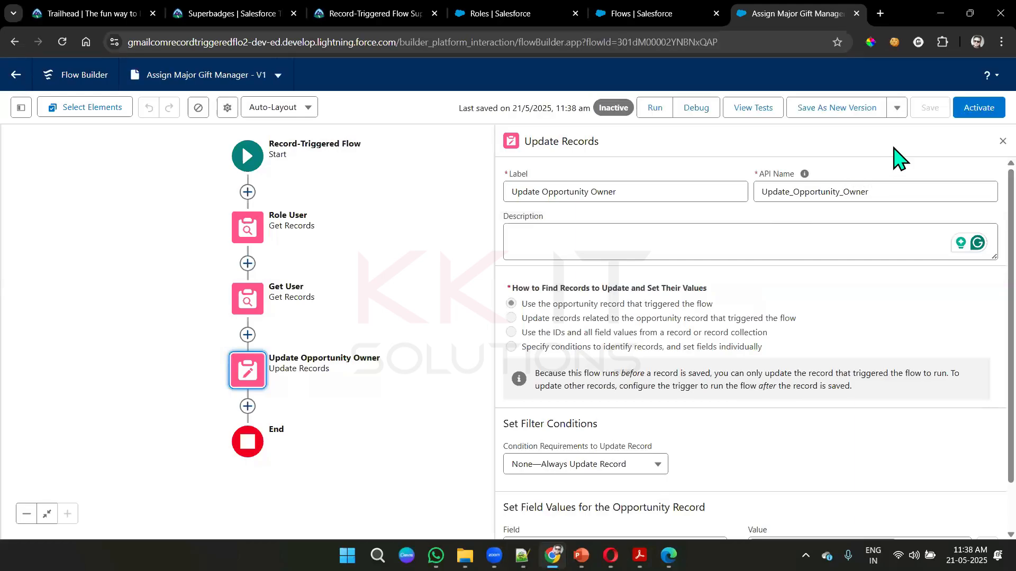
pyautogui.click(980, 107)
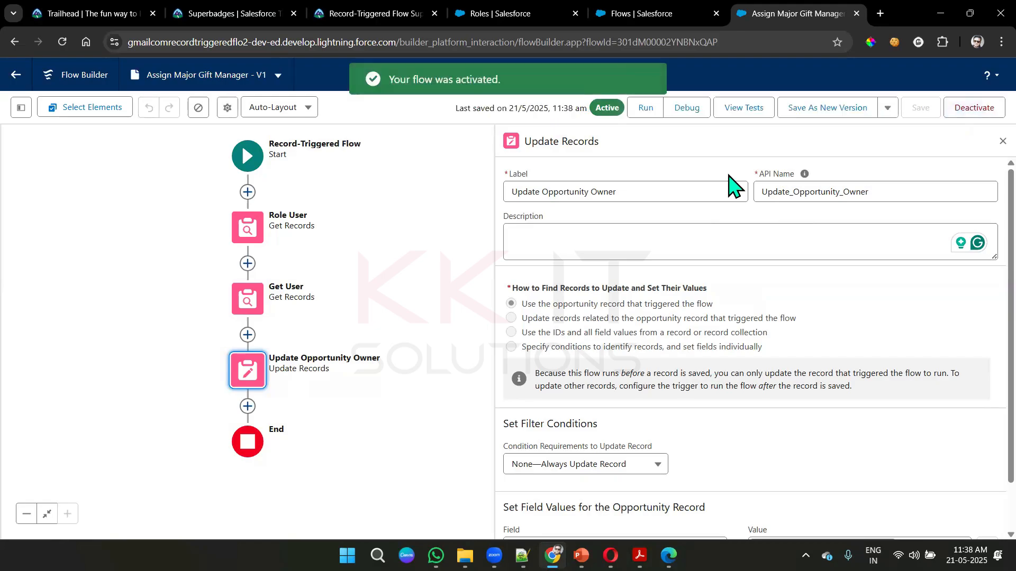
# - On the Trailhead superbadge page, submit challenge 2, Create the Assign Major Gift Manager flow, for checking
pyautogui.click(370, 13)
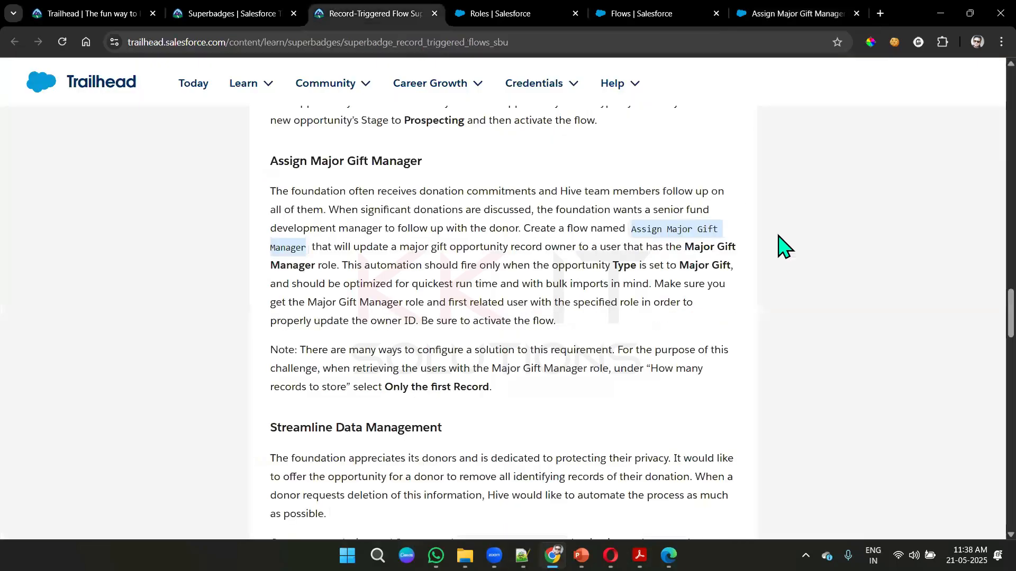
pyautogui.scroll(-14, 782, 246)
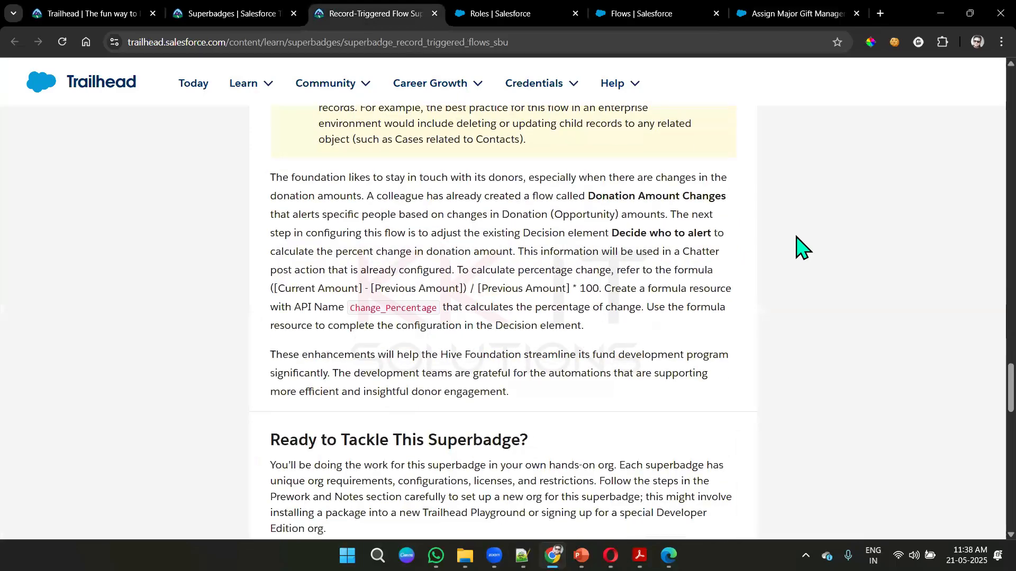
pyautogui.scroll(-8, 799, 246)
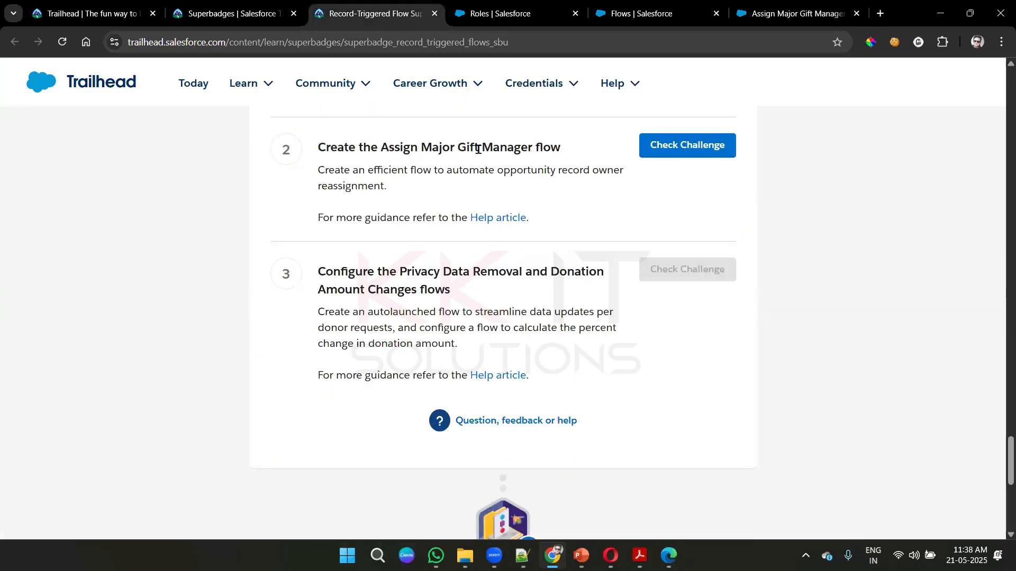
pyautogui.click(688, 145)
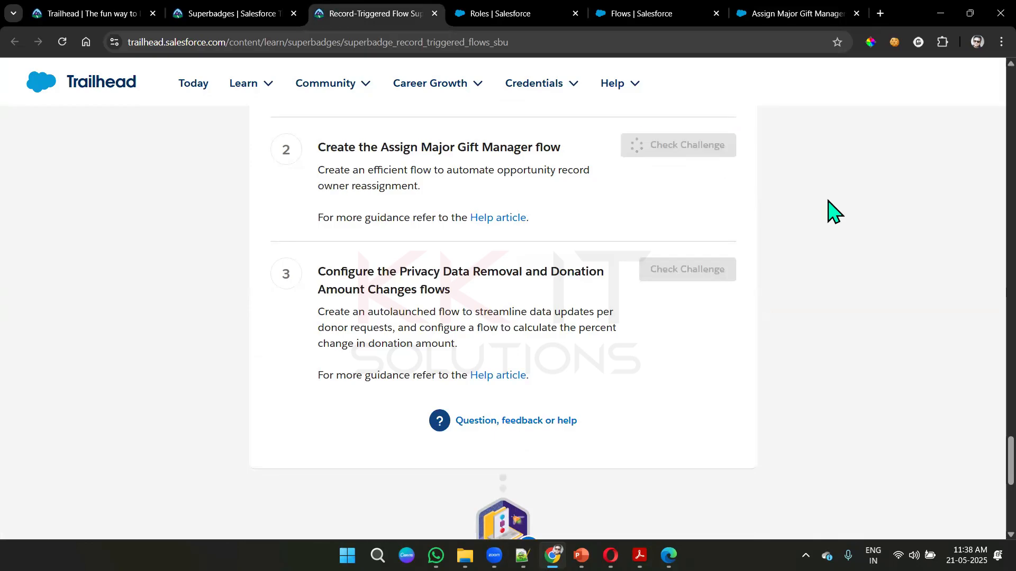
pyautogui.scroll(1, 827, 211)
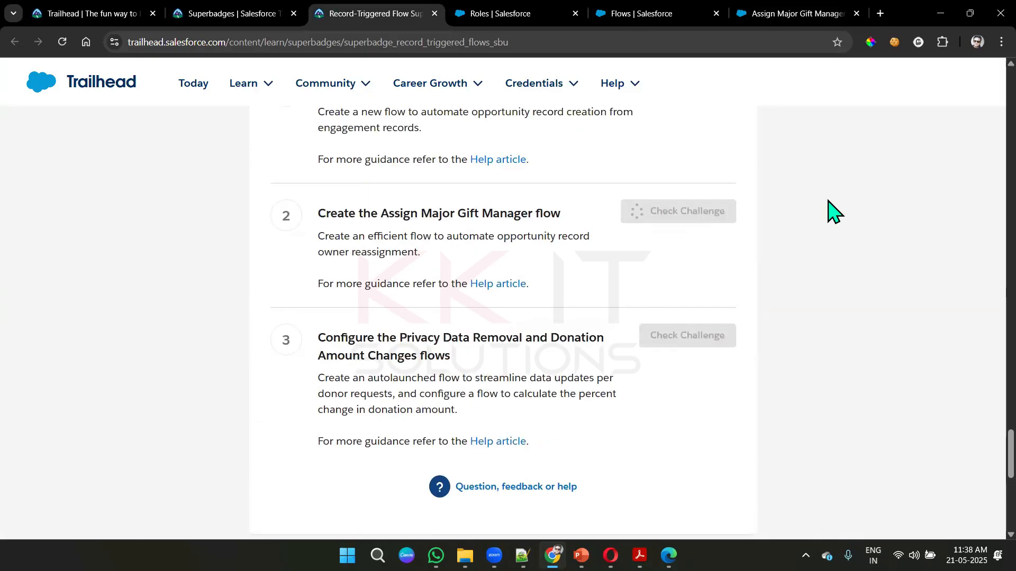